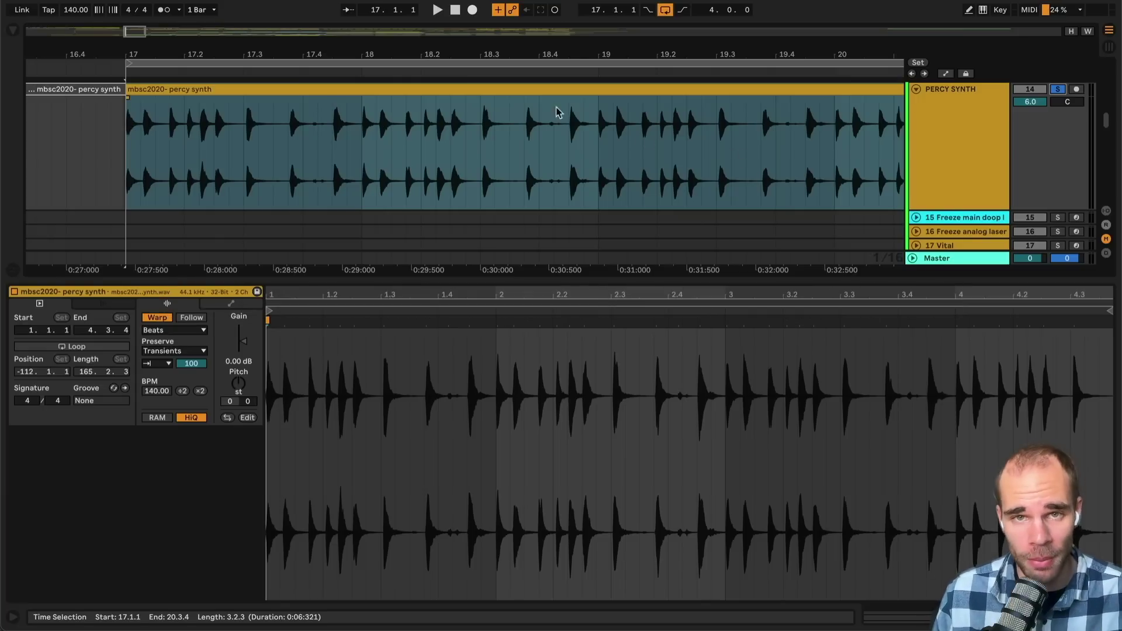
- Play the soloed PERCY SYNTH clip from bar 17 and toggle the track's Gate effect to compare the sound
click(428, 88)
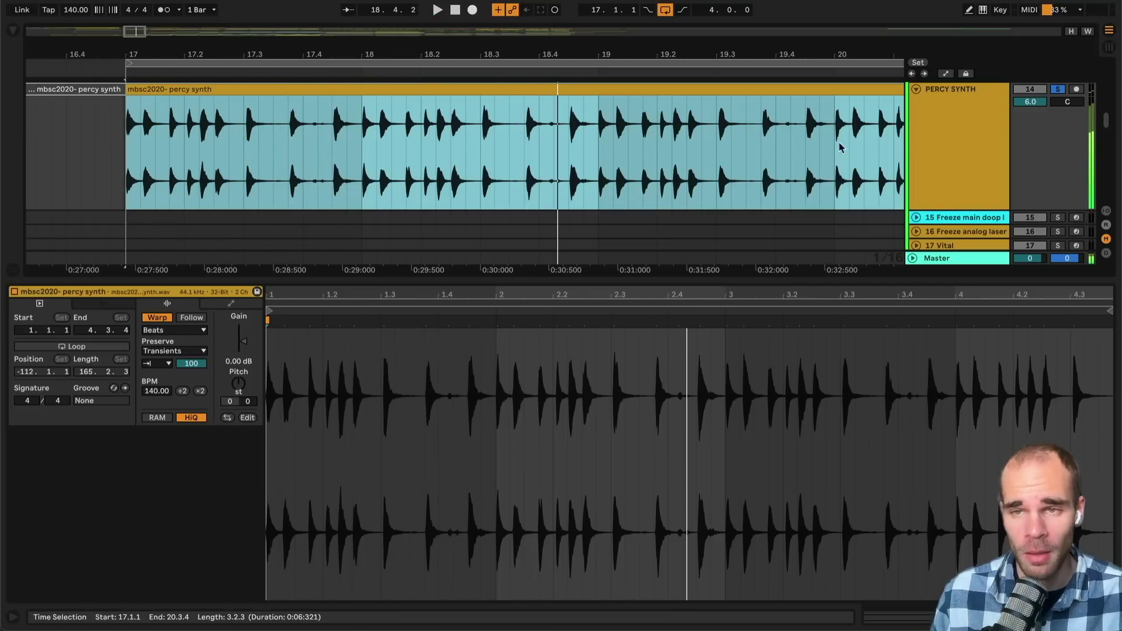
key(space)
double_click(964, 154)
click(24, 467)
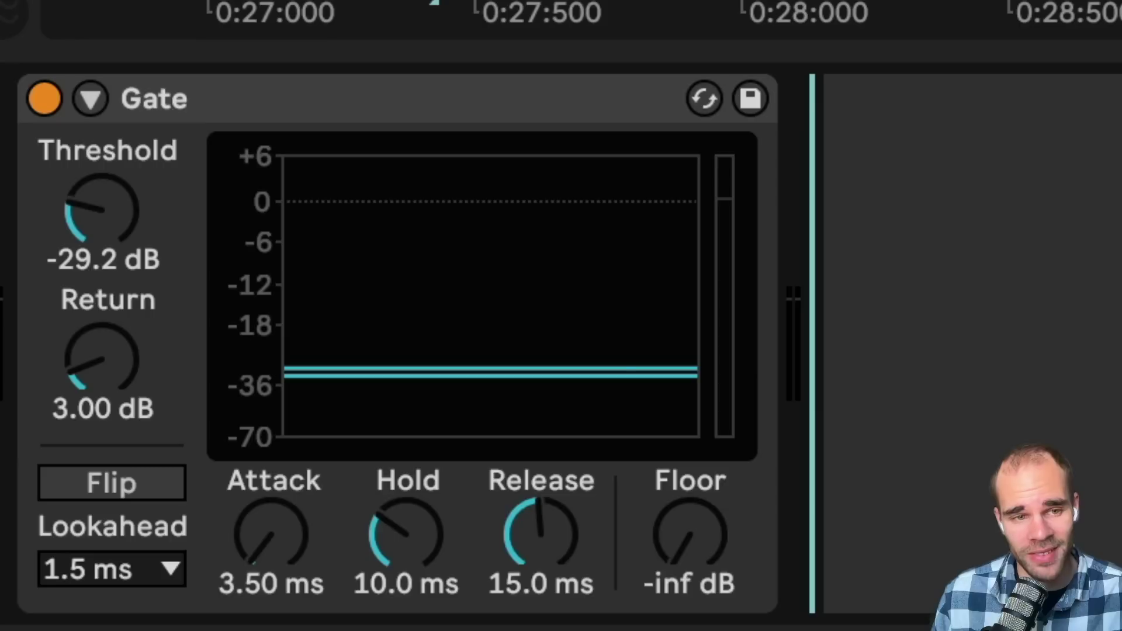
key(space)
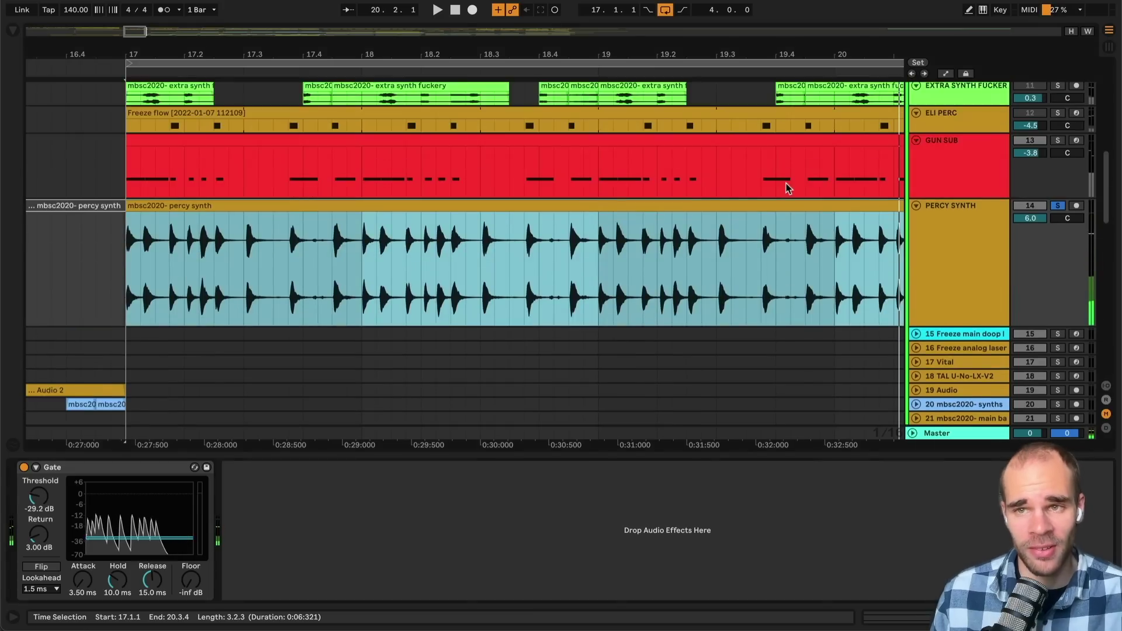
- Solo the GUN SUB track and audition it on its own and together with PERCY SYNTH
scroll(785, 188, down, 3)
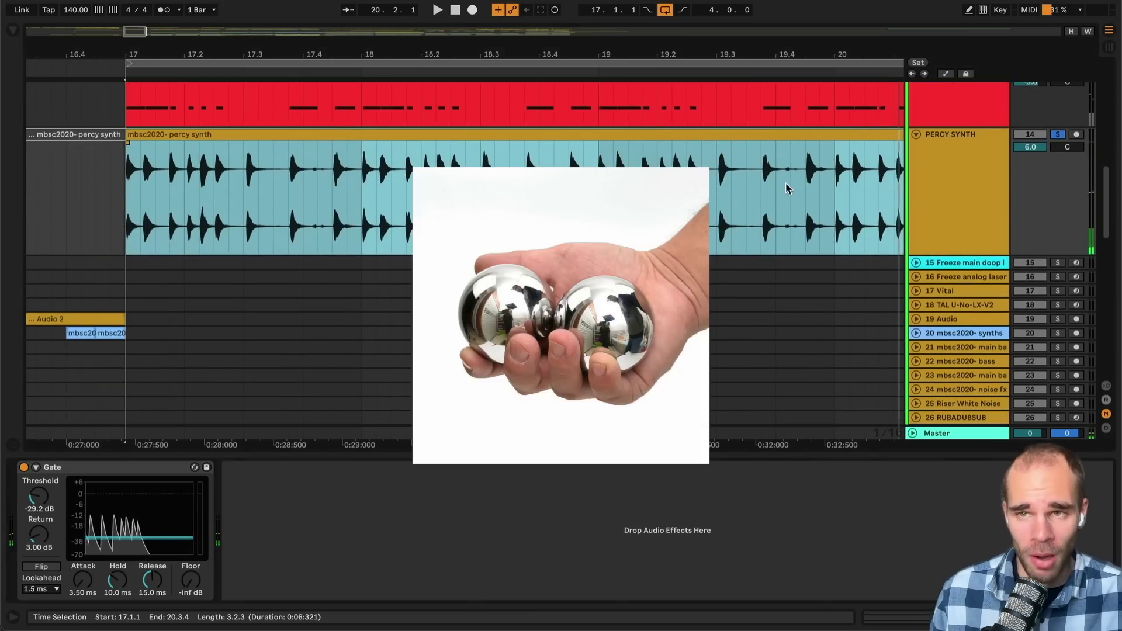
click(968, 127)
click(1056, 88)
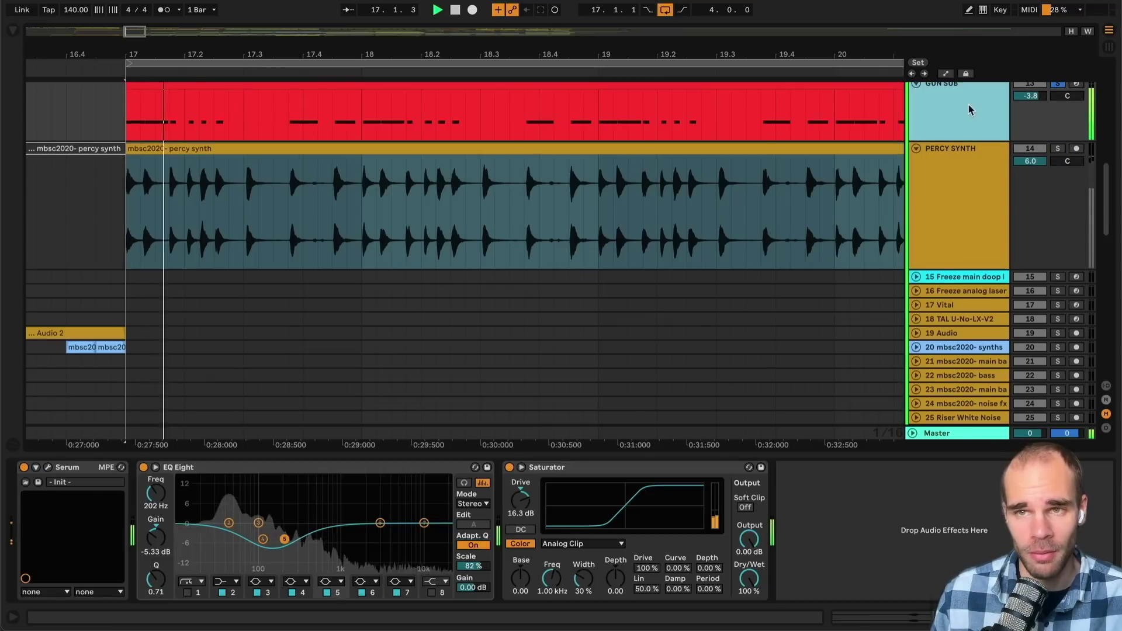
scroll(1056, 117, up, 1)
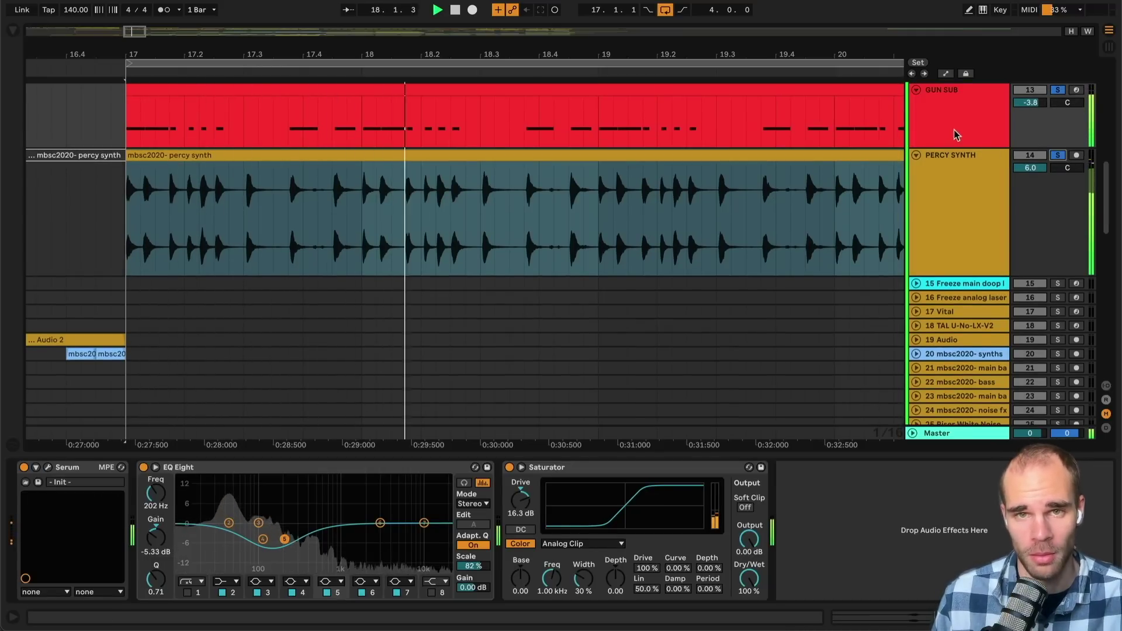
click(1024, 105)
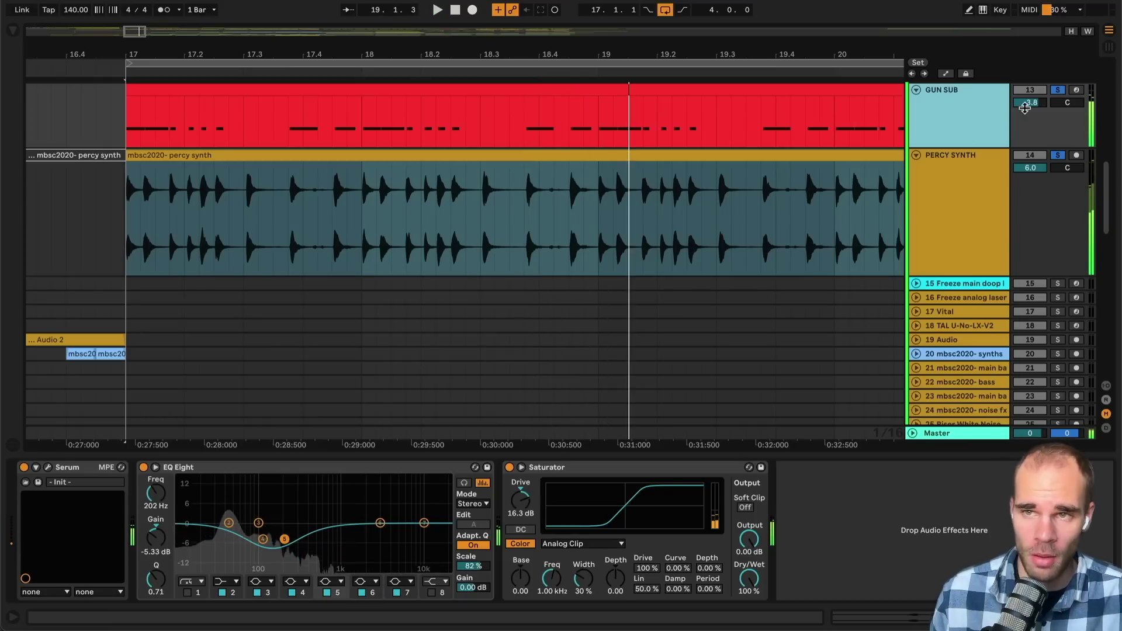
click(1057, 91)
click(1056, 91)
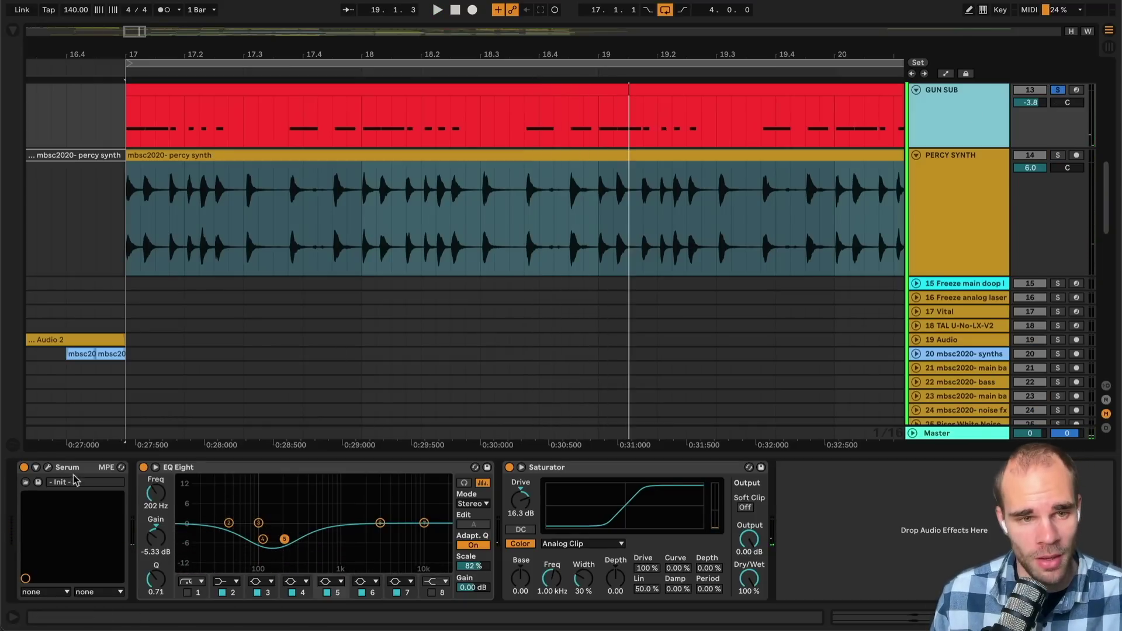
- Open the Serum instrument on GUN SUB, examine its modulation matrix routings, and play the sub
click(48, 468)
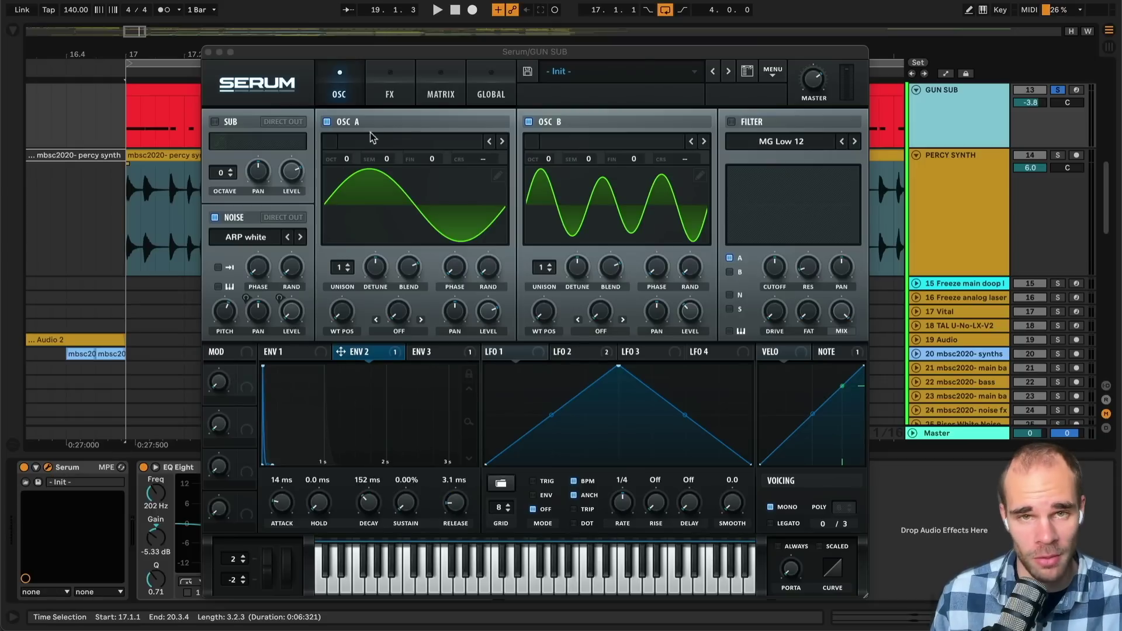
click(441, 91)
drag(835, 140, 747, 141)
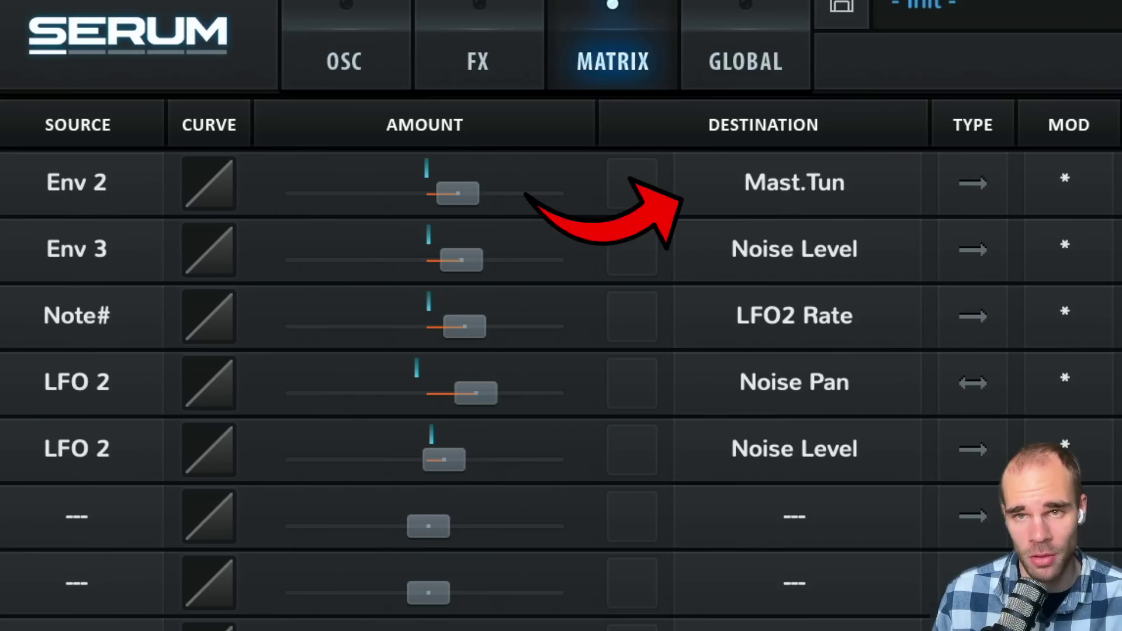
key(space)
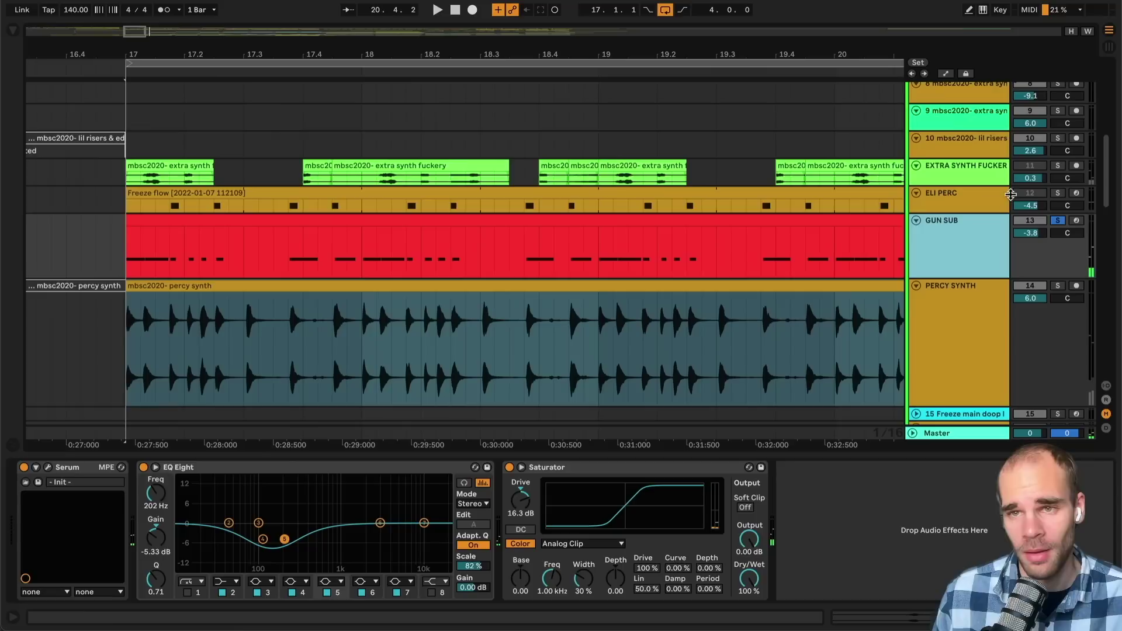
- Solo and audition the ELI PERC track, followed by the EXTRA SYNTH track above it
scroll(1028, 204, down, 1)
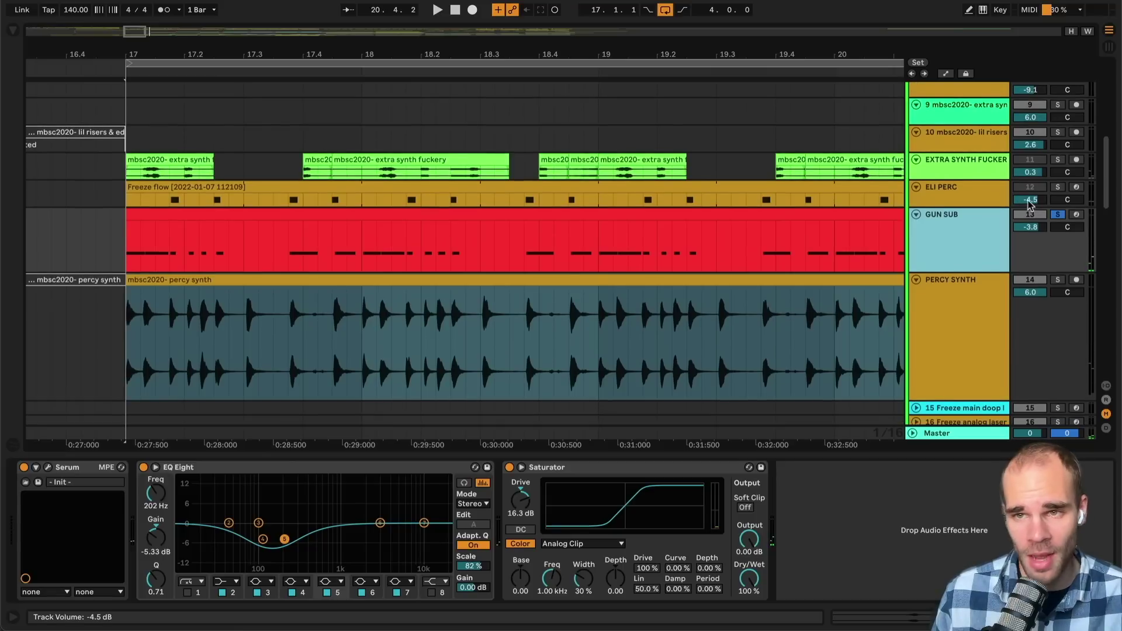
click(1059, 193)
key(space)
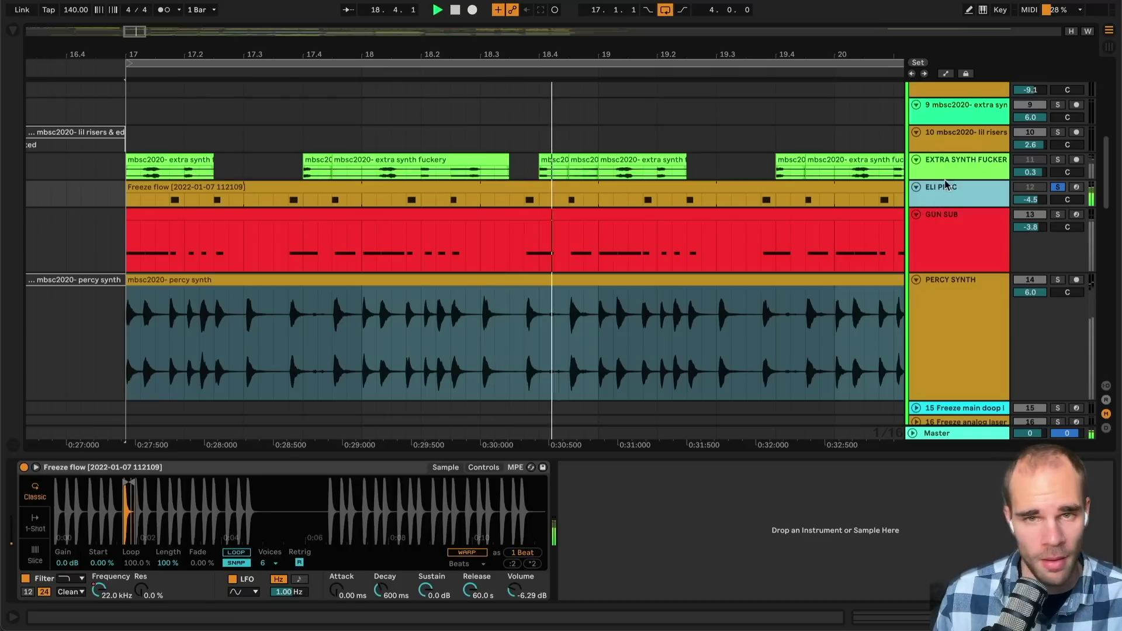
click(954, 167)
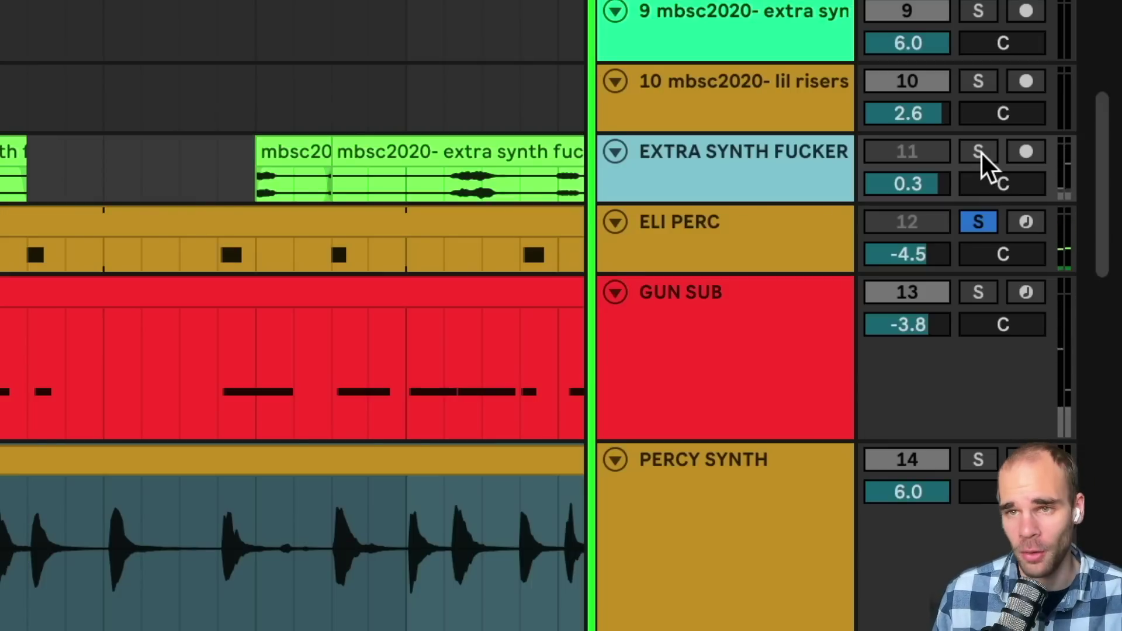
click(1057, 159)
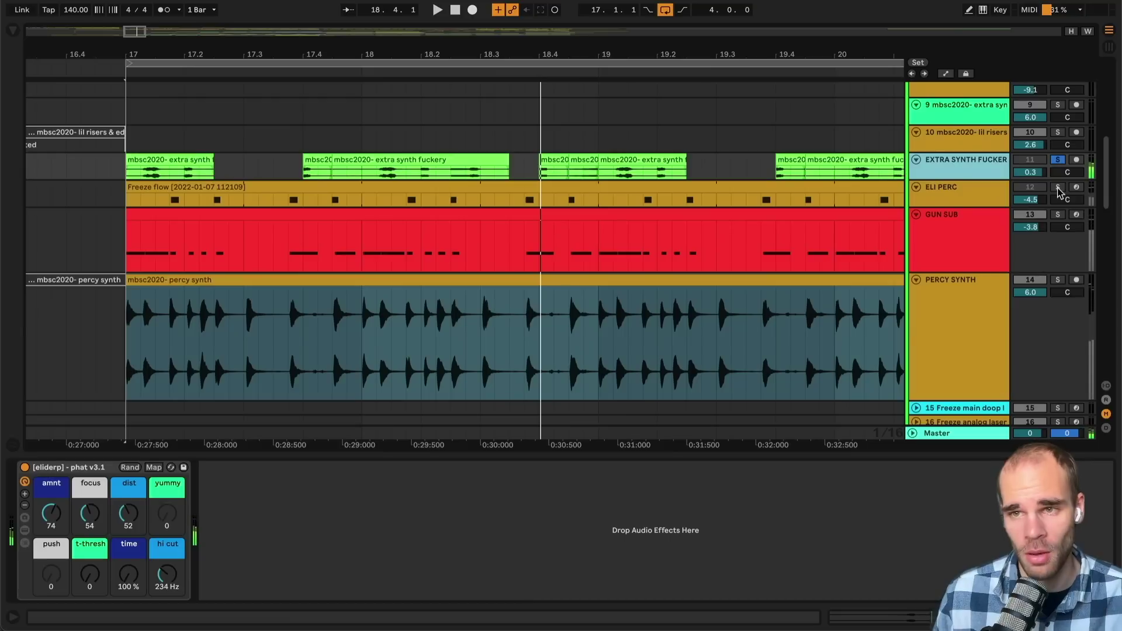
- Audition EXTRA SYNTH, ELI PERC, GUN SUB and PERCY SYNTH soloed together, and stop playback
click(1058, 187)
click(1057, 280)
scroll(959, 322, down, 1)
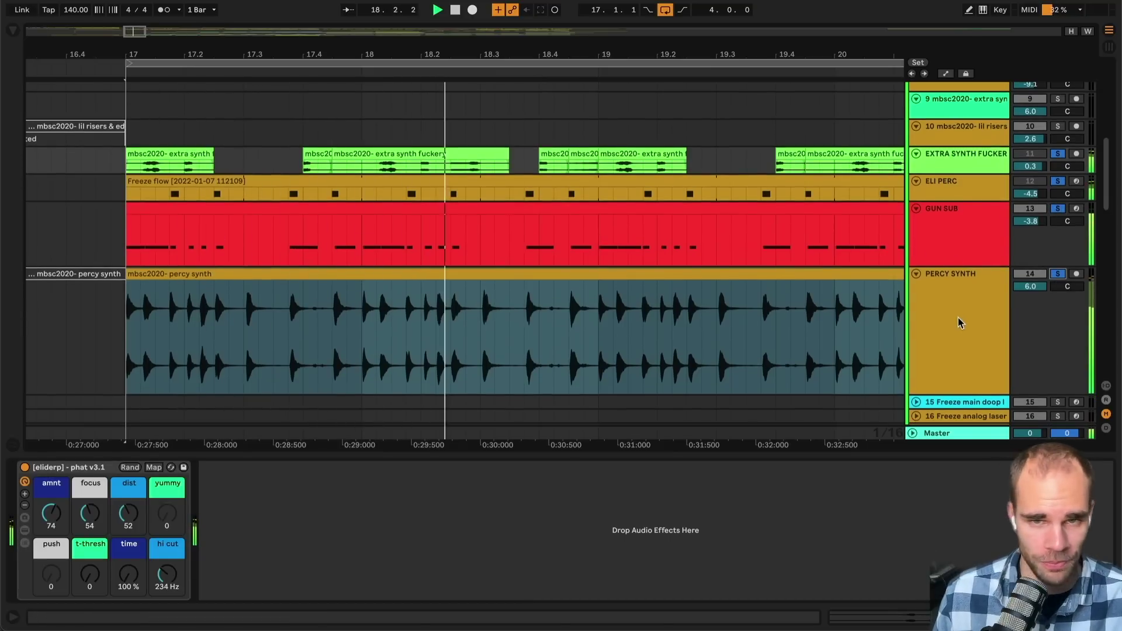
key(space)
- Open the MIDI clip on the 45 Drum Rack track in the DRUMS group, solo the track and play its pattern
scroll(958, 323, down, 10)
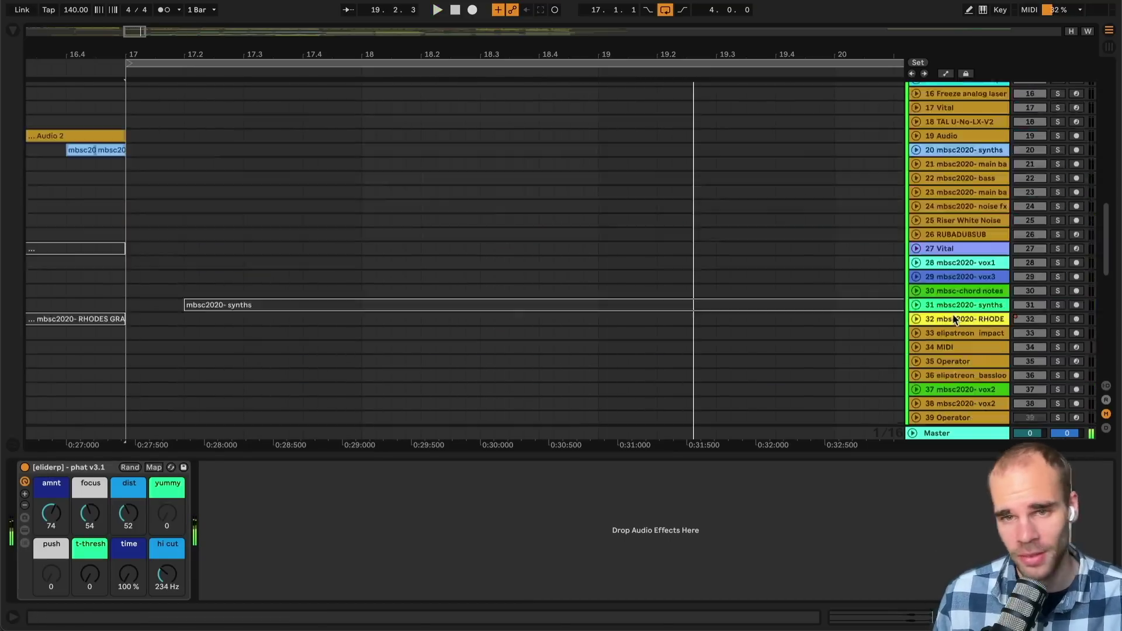
scroll(941, 309, down, 5)
click(662, 319)
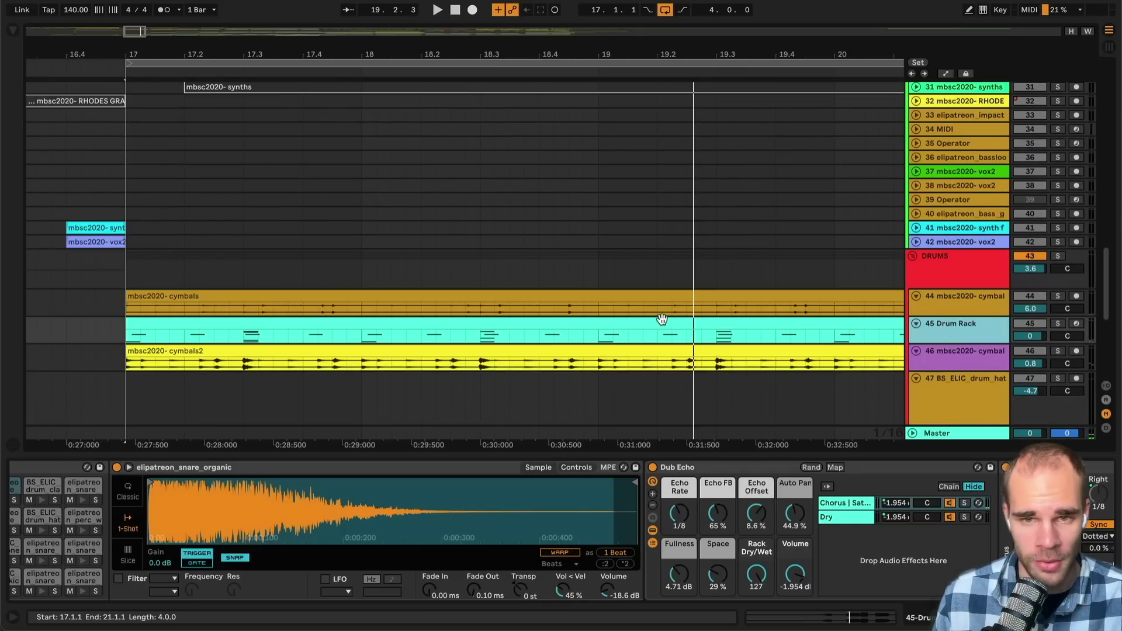
double_click(855, 321)
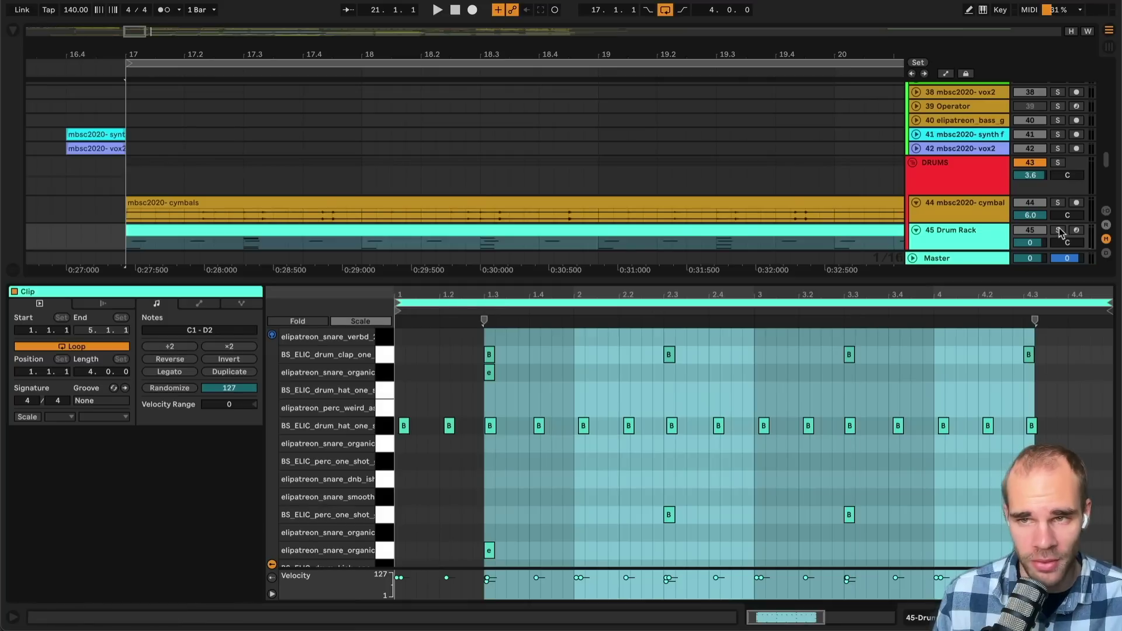
click(1058, 231)
scroll(742, 406, down, 2)
click(695, 372)
click(552, 379)
key(space)
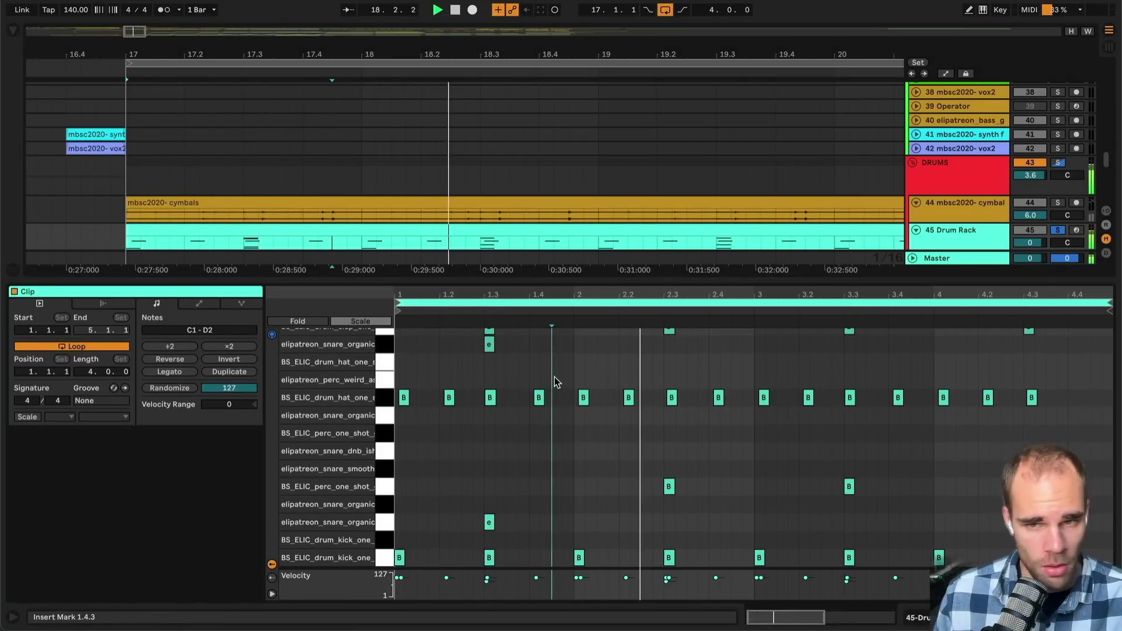
scroll(554, 377, up, 1)
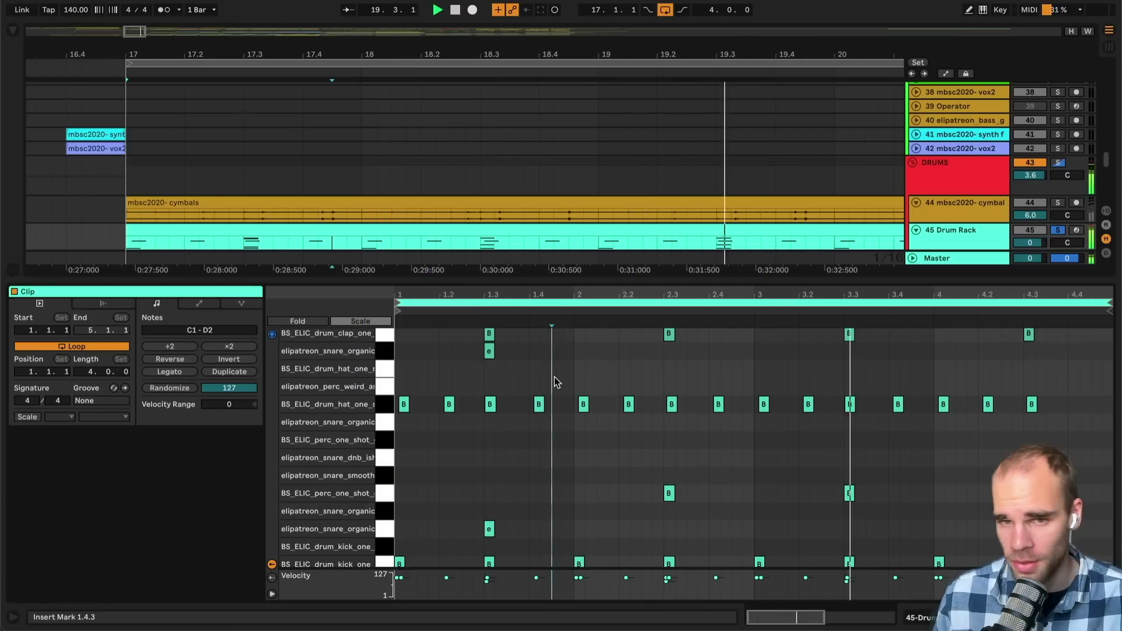
- Select all notes of the repeating drum hat in the clip and show the Dub Echo effect on the Drum Rack
click(381, 406)
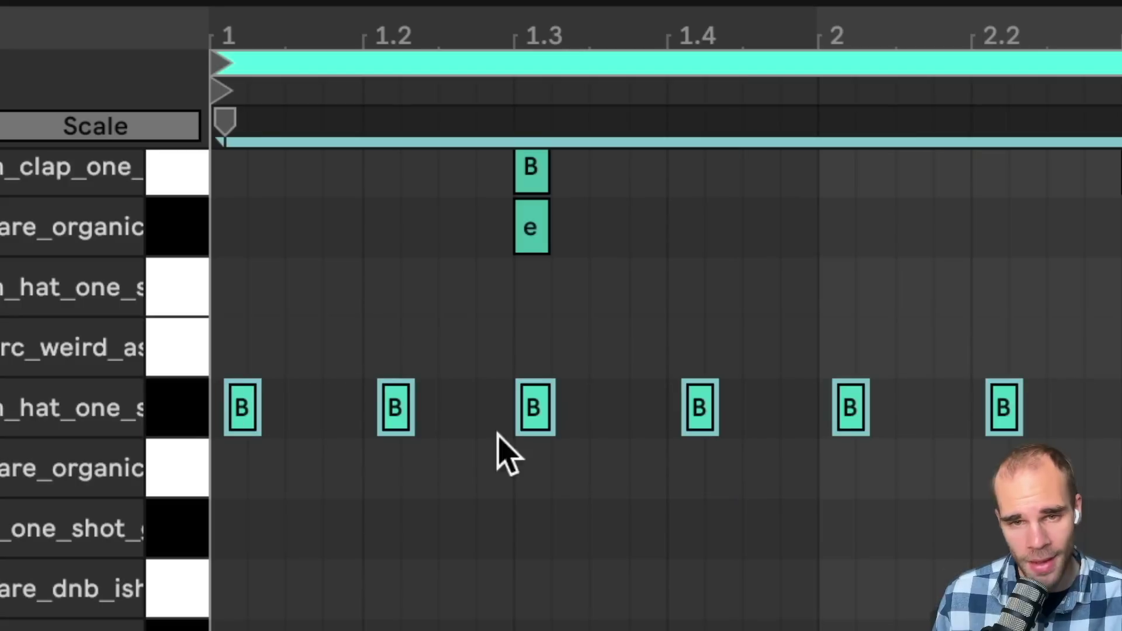
scroll(1046, 314, up, 1)
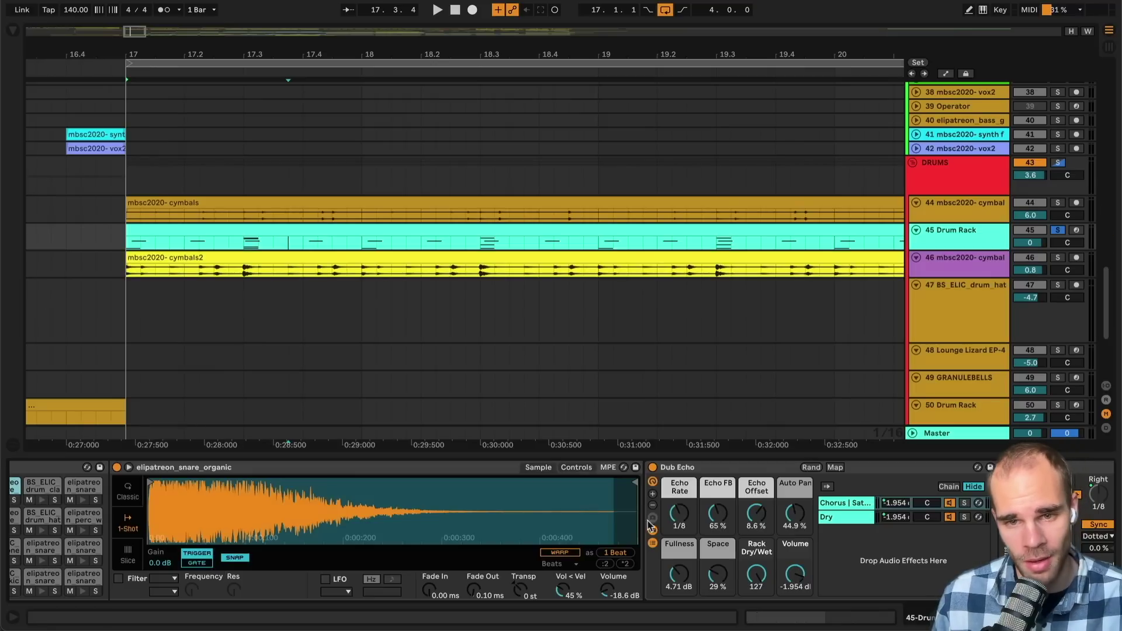
click(686, 466)
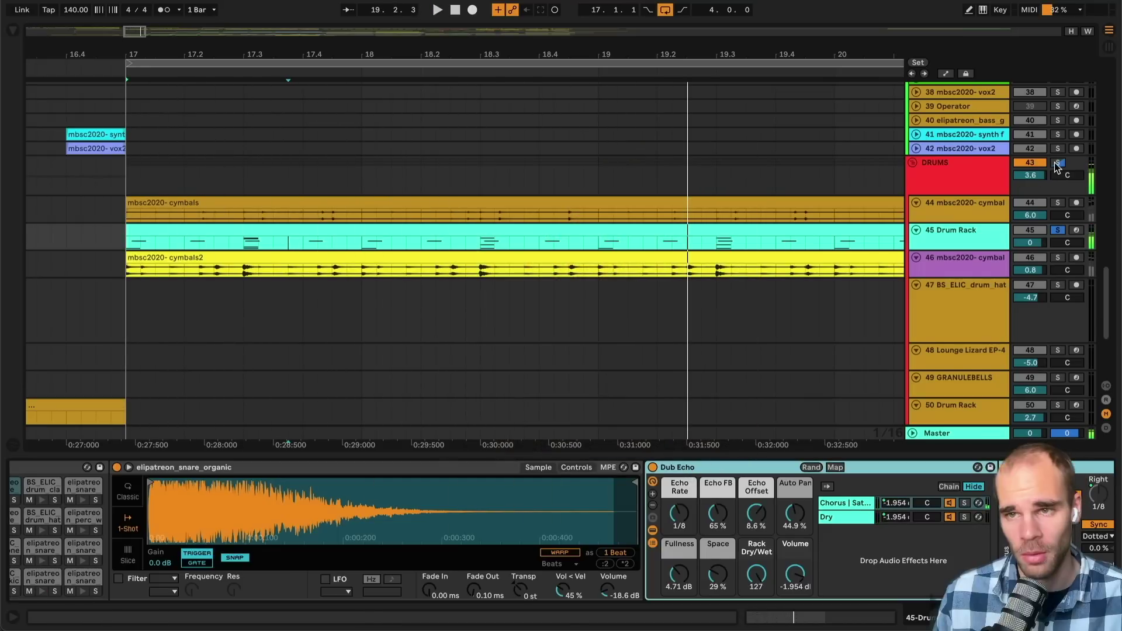
- Show the Duck_Buddy devices on the NOT DRUMS group and play the group's tracks from bar 17
scroll(1056, 169, up, 1)
scroll(1016, 176, up, 15)
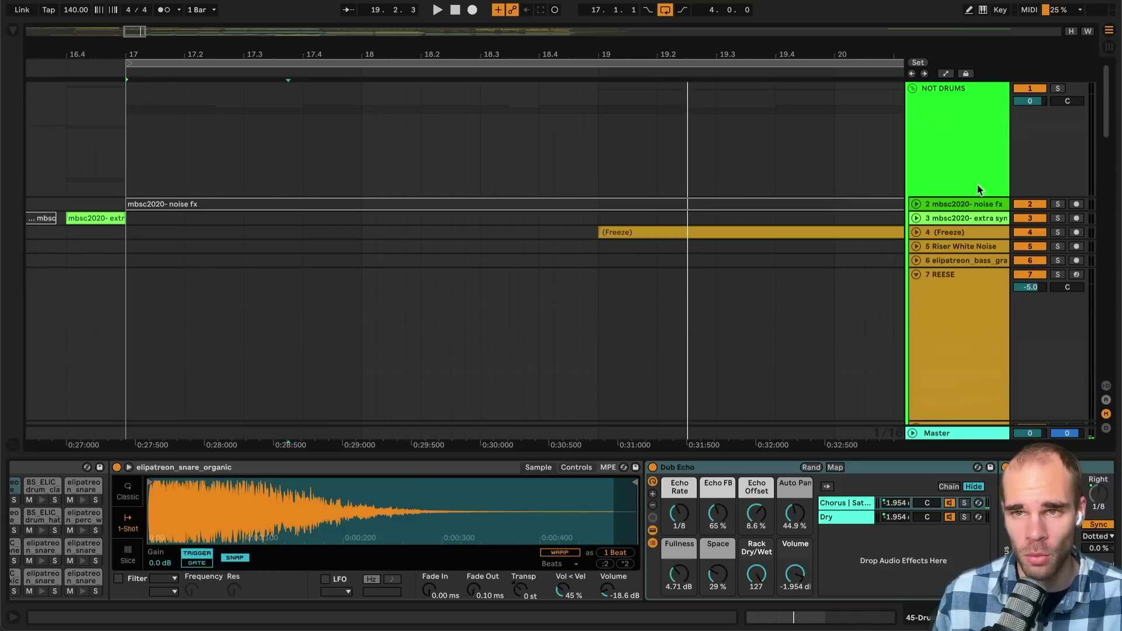
click(974, 179)
click(37, 463)
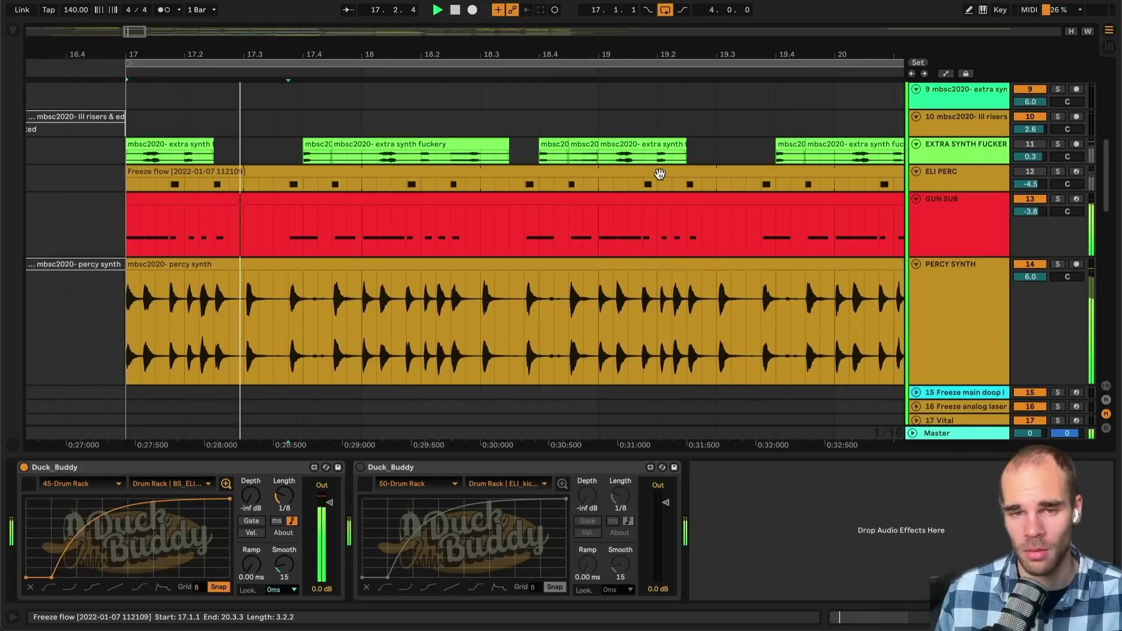
scroll(660, 176, down, 2)
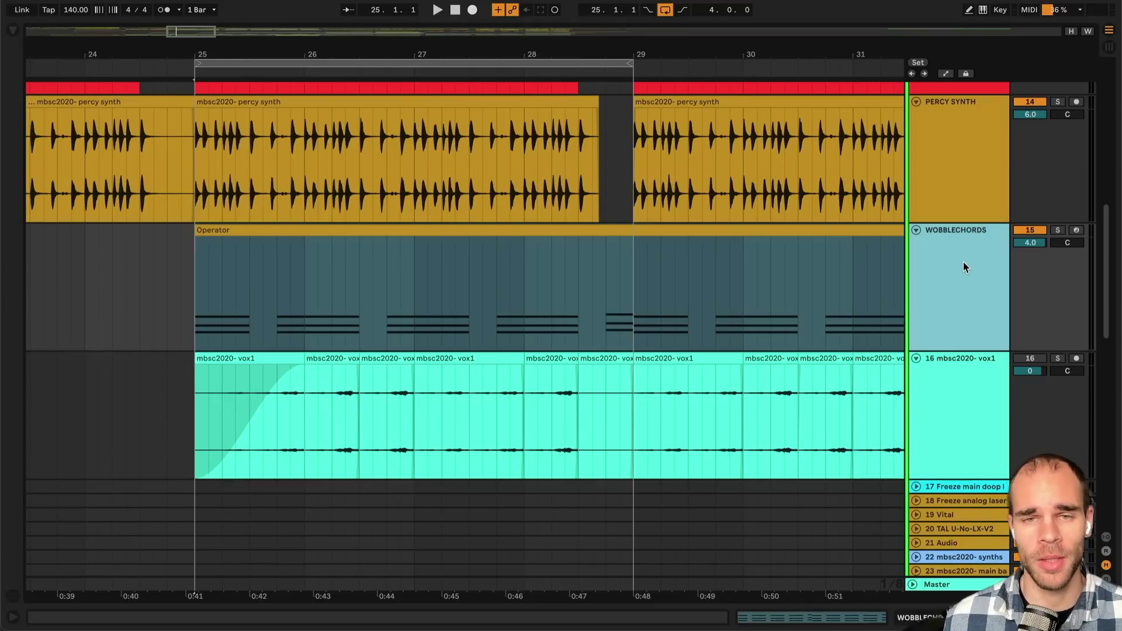
- Solo the WOBBLECHORDS track and compare its sound with the Osc-B Level LFO switched off and back on
click(1058, 230)
double_click(965, 251)
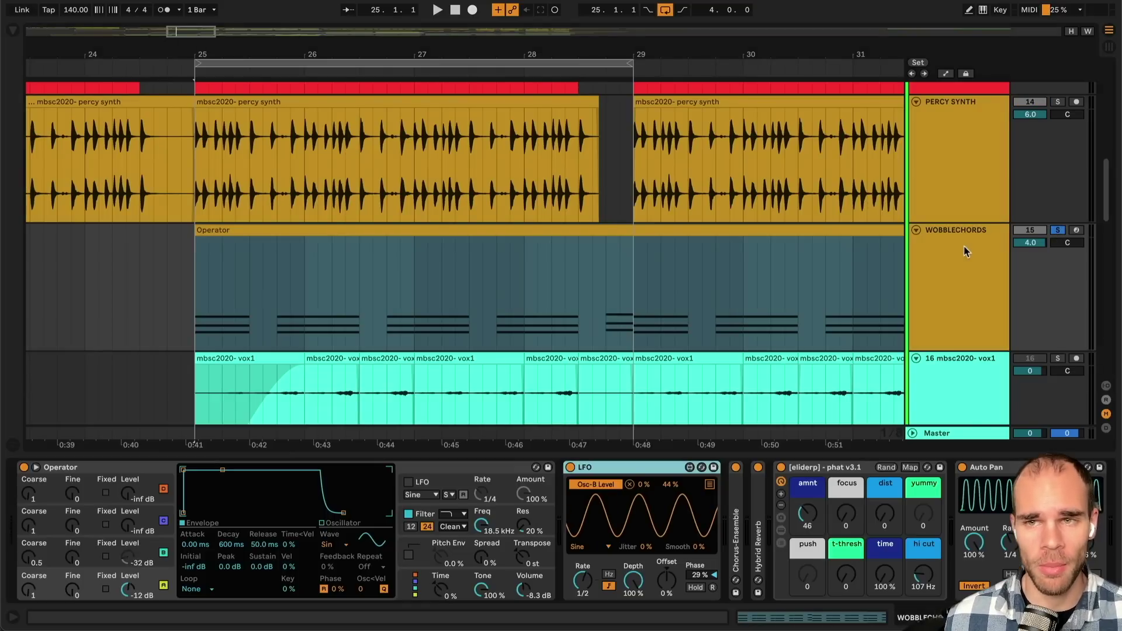
click(570, 466)
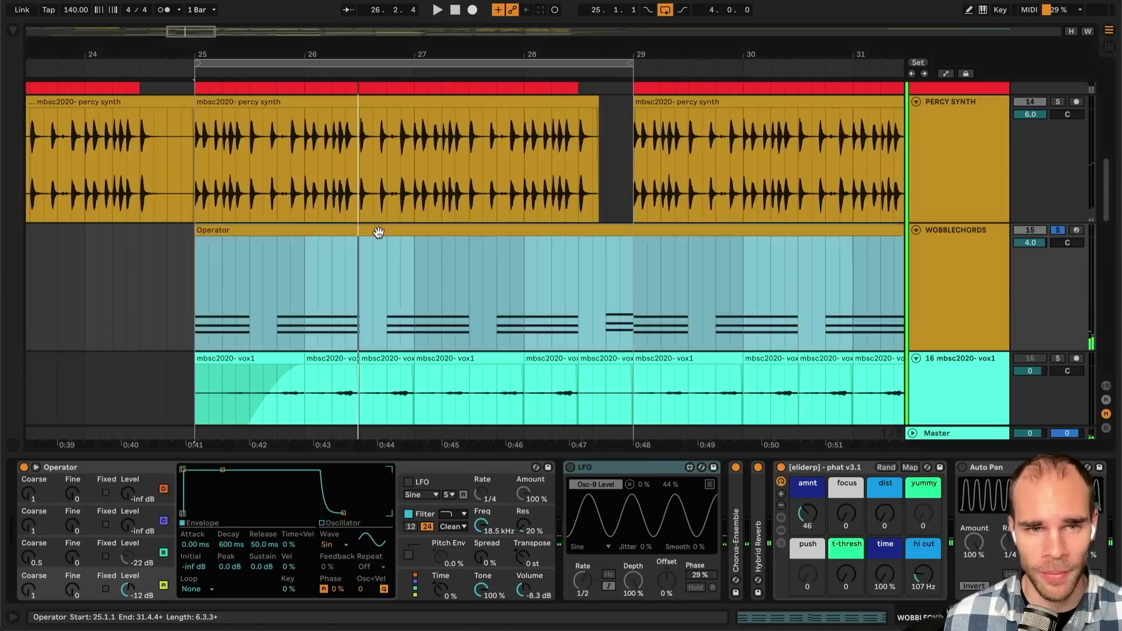
double_click(376, 231)
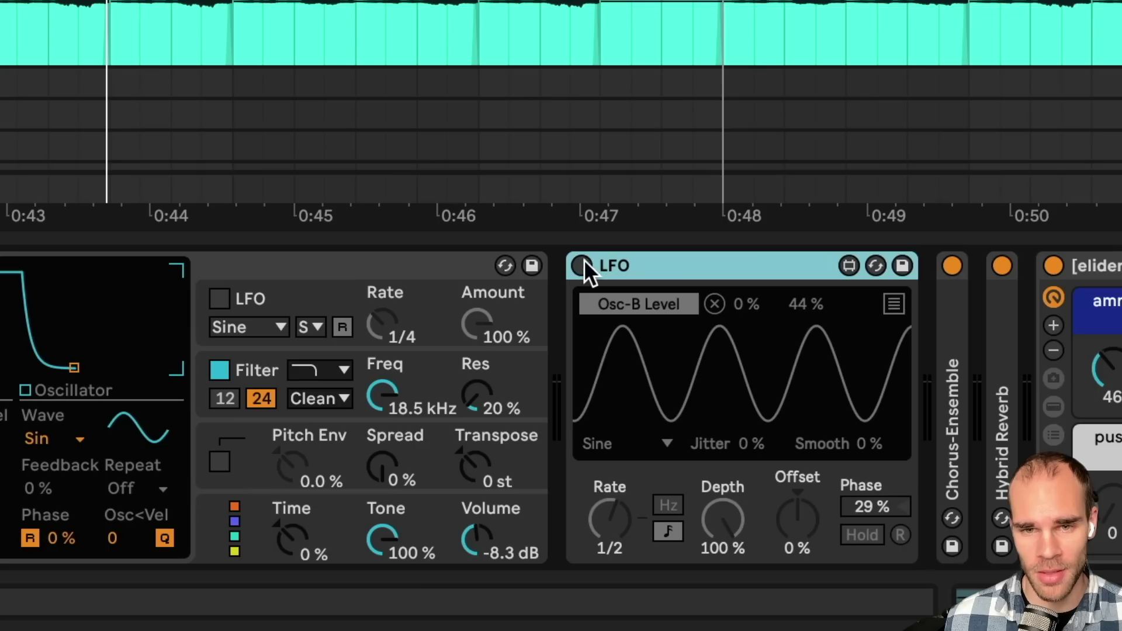
click(569, 467)
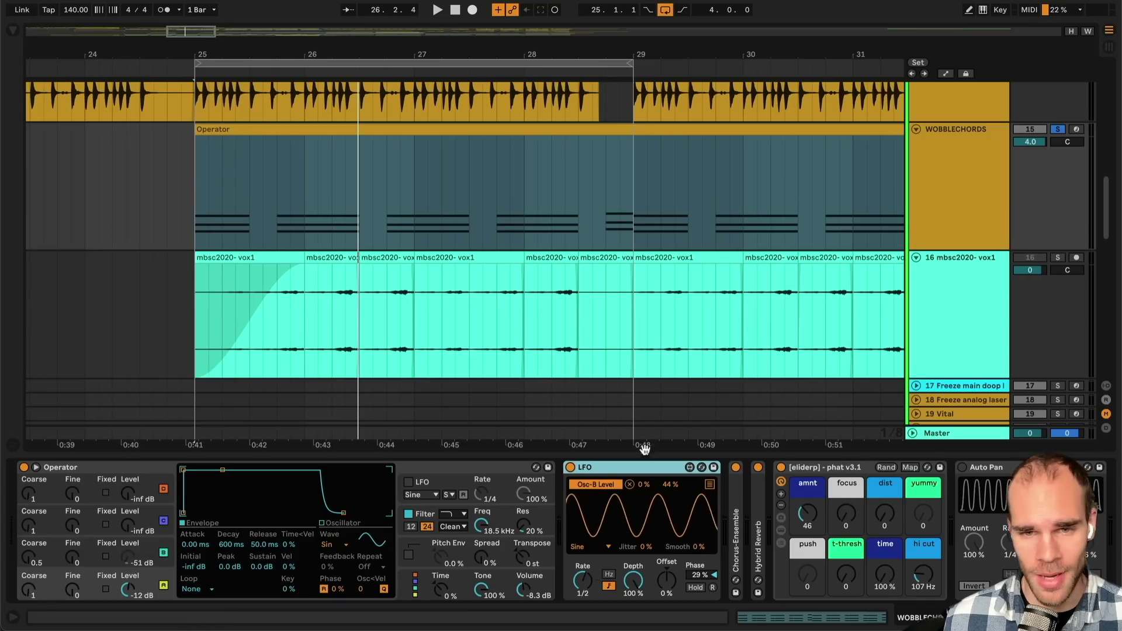
- Play the wobble chords and switch their Auto Pan effect back on to hear the difference
key(space)
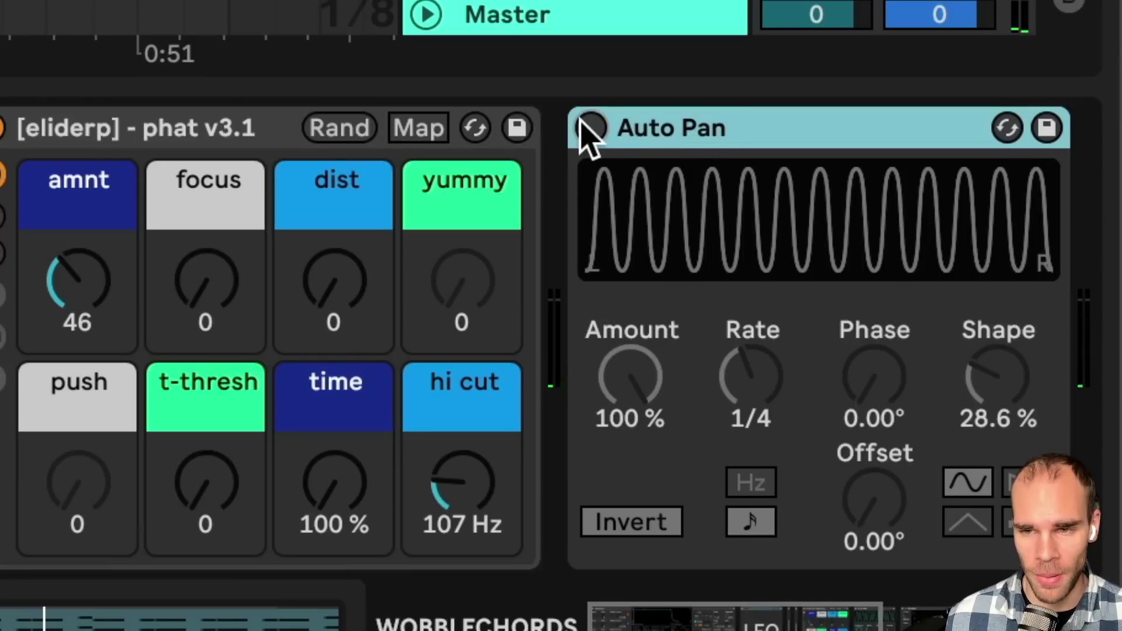
click(962, 467)
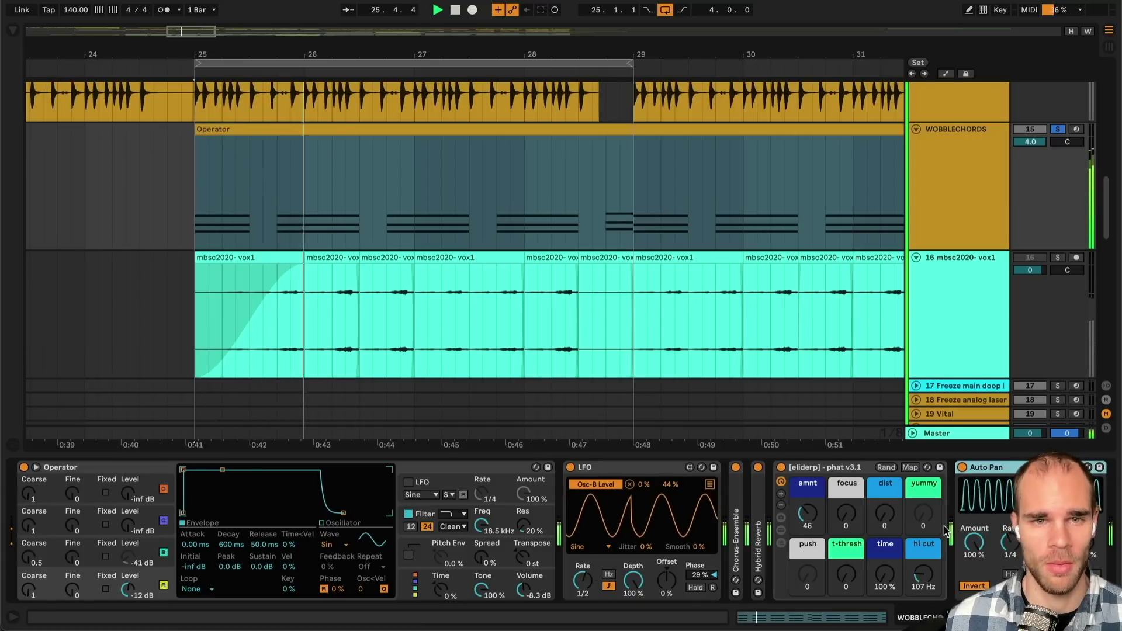
key(space)
- Unsolo the WOBBLECHORDS track and play the section with the other tracks
click(1057, 129)
scroll(959, 175, up, 3)
key(space)
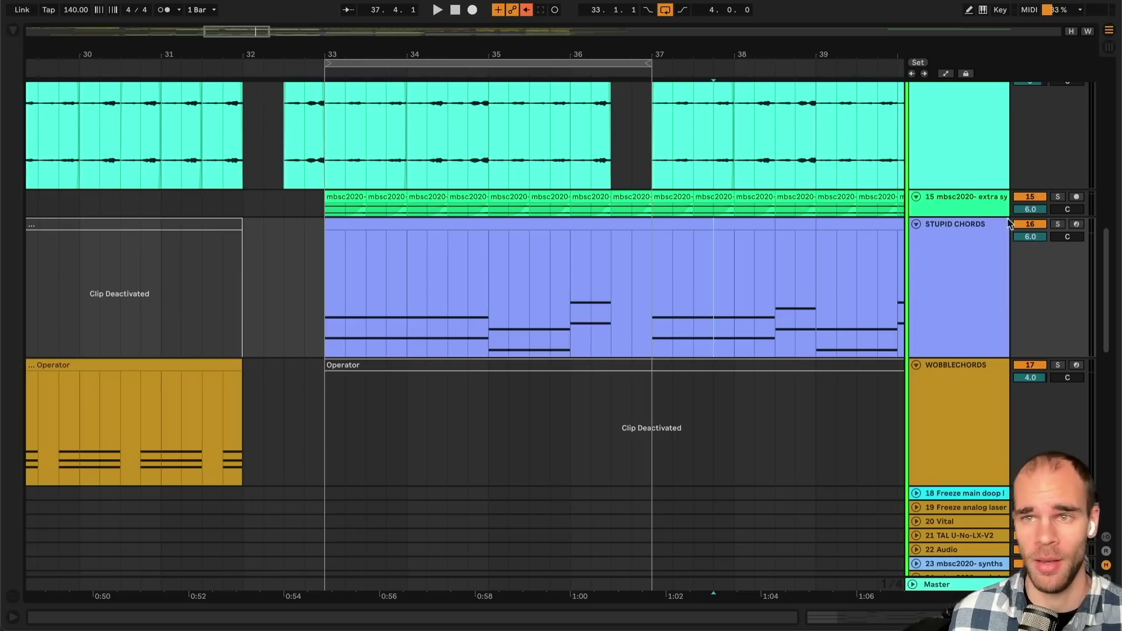
- Select and solo track 15, mbsc2020- extra sy, in the section starting at bar 33
click(965, 204)
click(1057, 197)
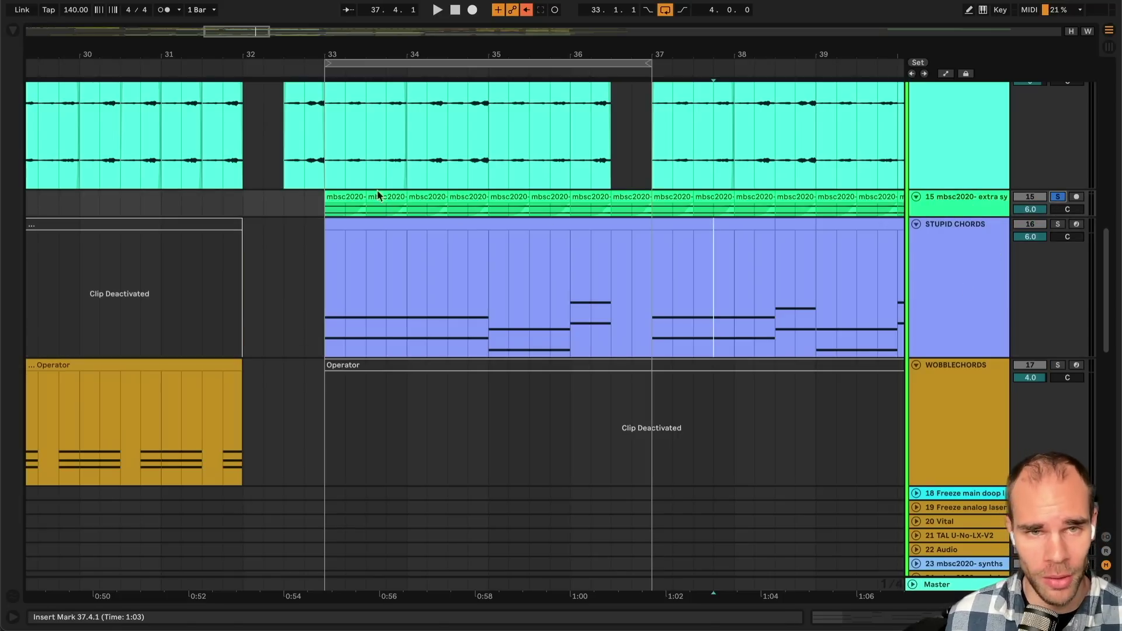
- Play the soloed extra synth on track 15 from bar 33 and enlarge its track height to view the waveforms
key(space)
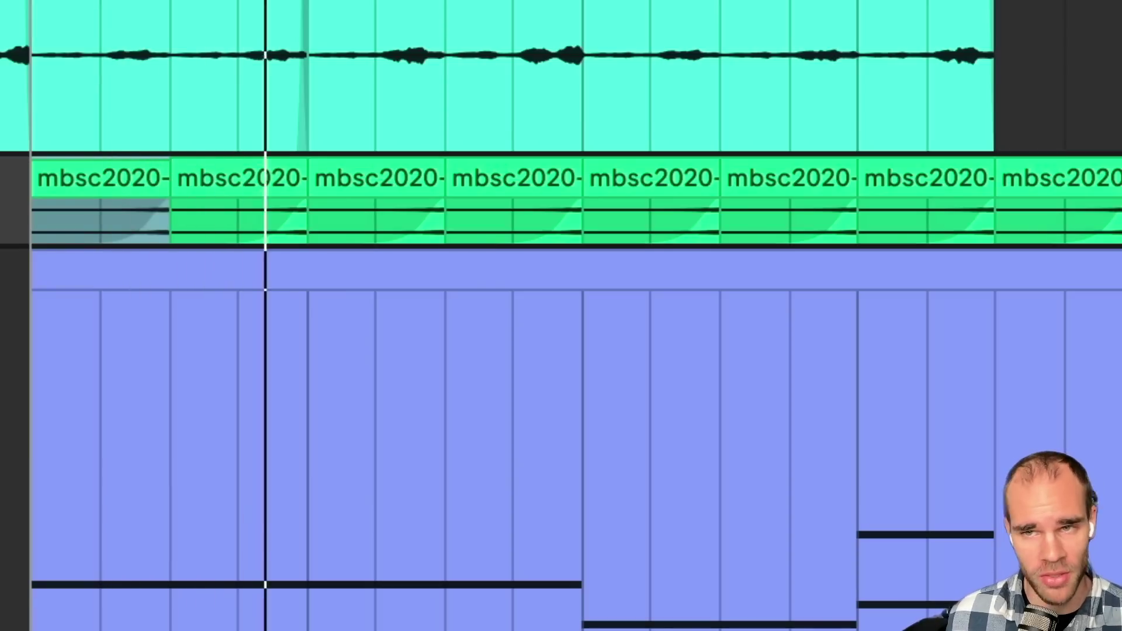
key(alt+plus)
key(alt+plus)
key(alt+plus)
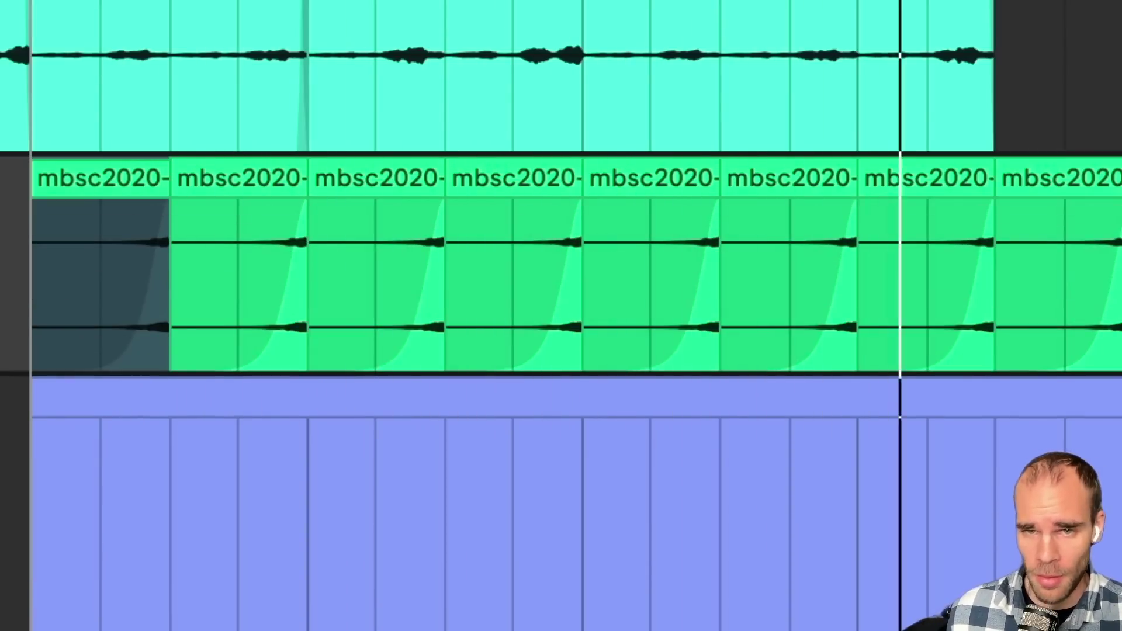
- Solo the STUPID CHORDS track, open its clip at bar 33 to view the notes, and play it
click(948, 282)
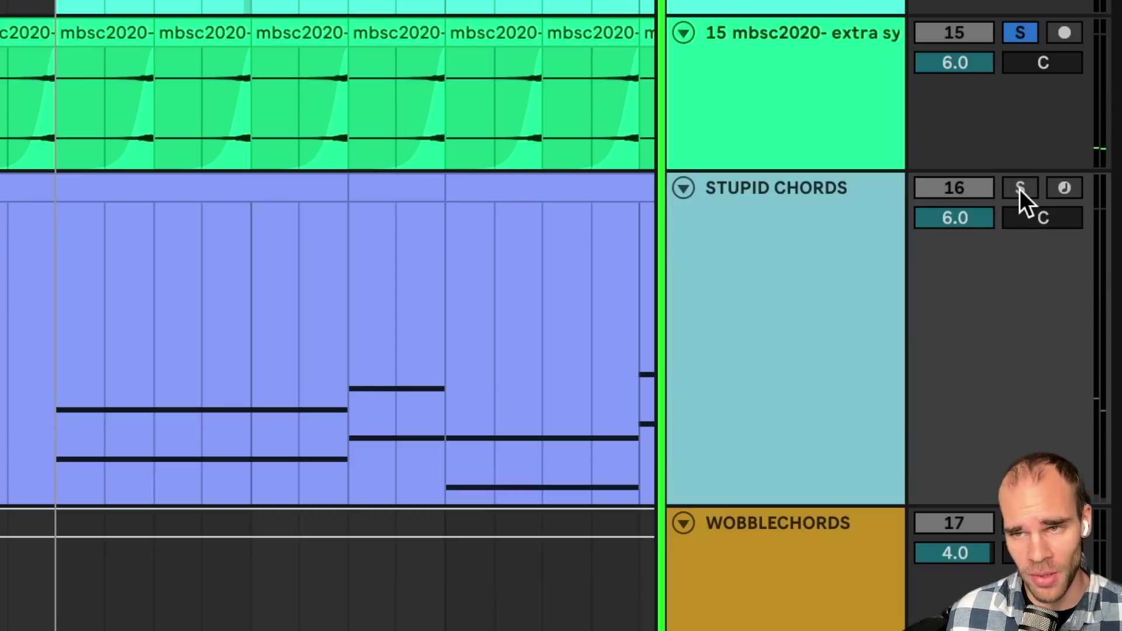
click(1057, 263)
click(377, 269)
double_click(377, 268)
key(space)
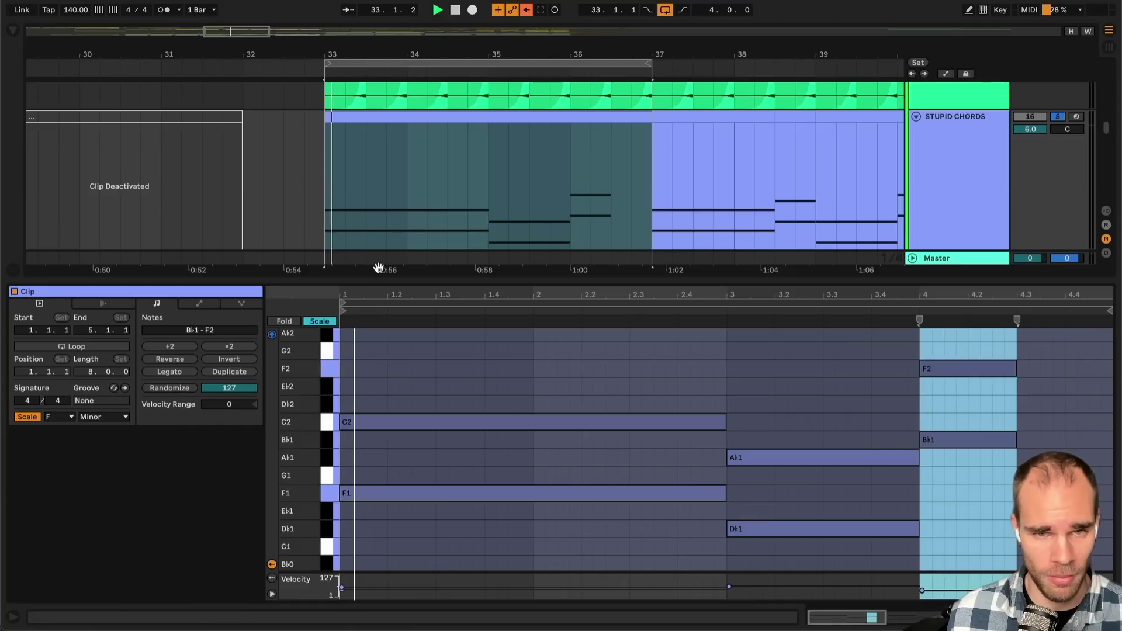
click(510, 370)
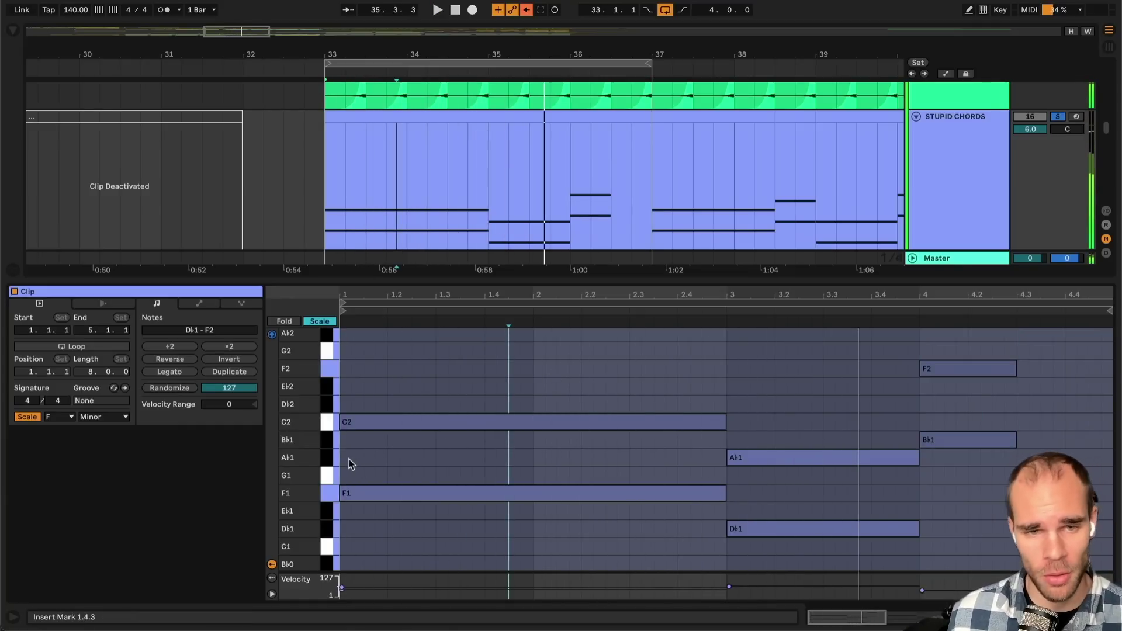
- Try the chord with an added A♭1 note spanning the first two bars, between F1 and C2, and remove the note
key(space)
mouse_move(348, 457)
mouse_down()
mouse_move(588, 448)
mouse_move(722, 460)
mouse_move(724, 469)
mouse_up()
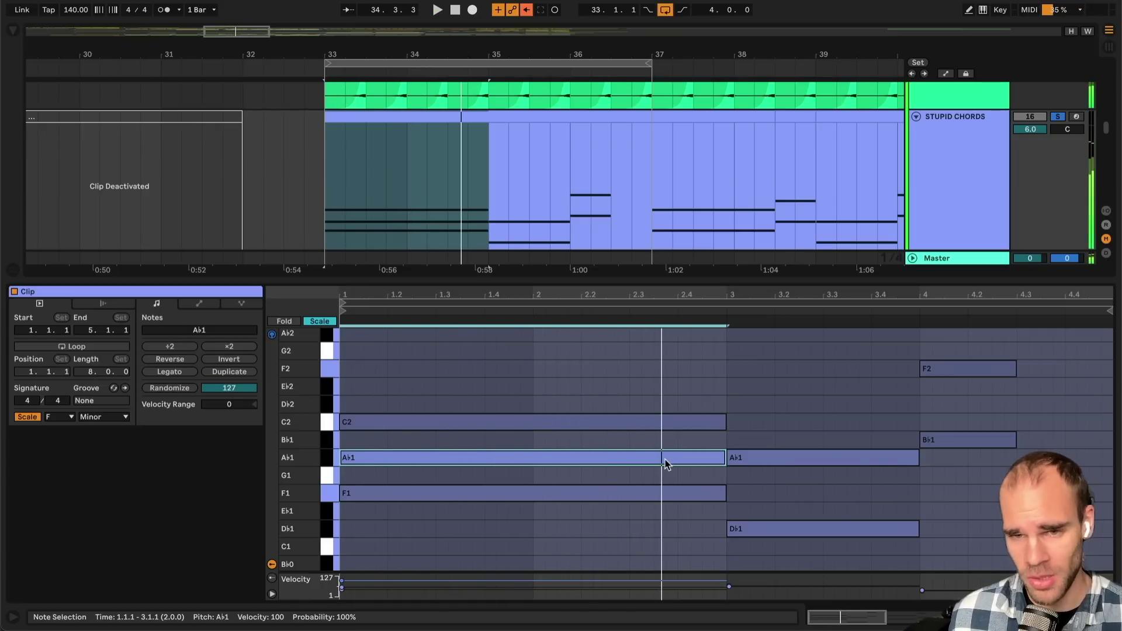
key(Delete)
key(space)
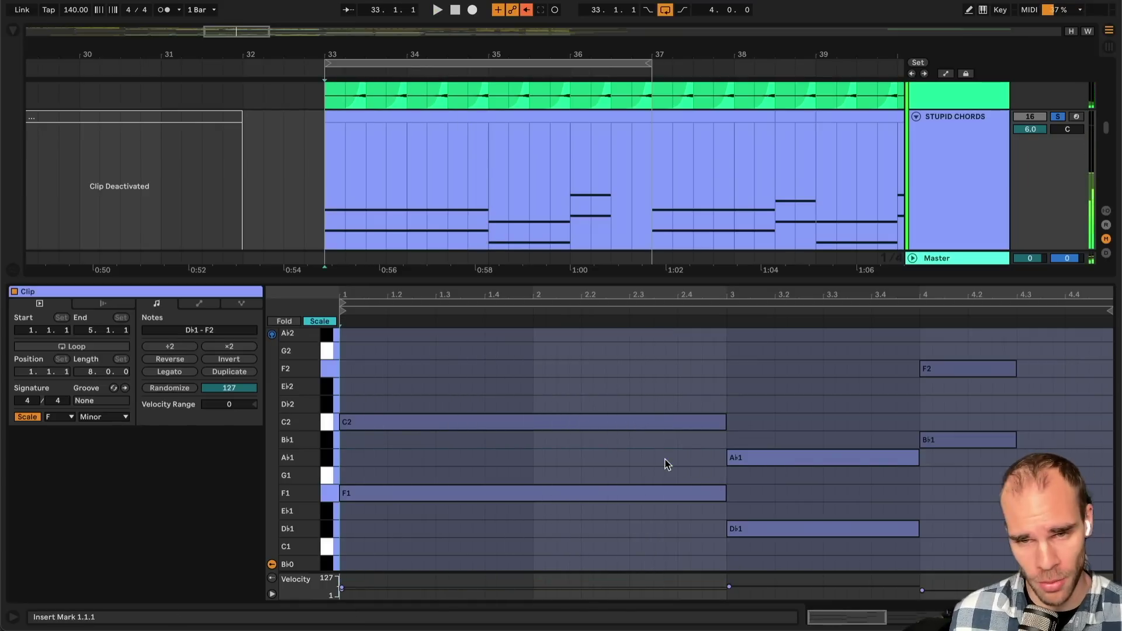
- Examine the F1 and D♭1 chord notes in the STUPID CHORDS clip and play the section from bar 33 with all tracks unsoloed
click(644, 495)
click(666, 447)
click(757, 528)
click(779, 491)
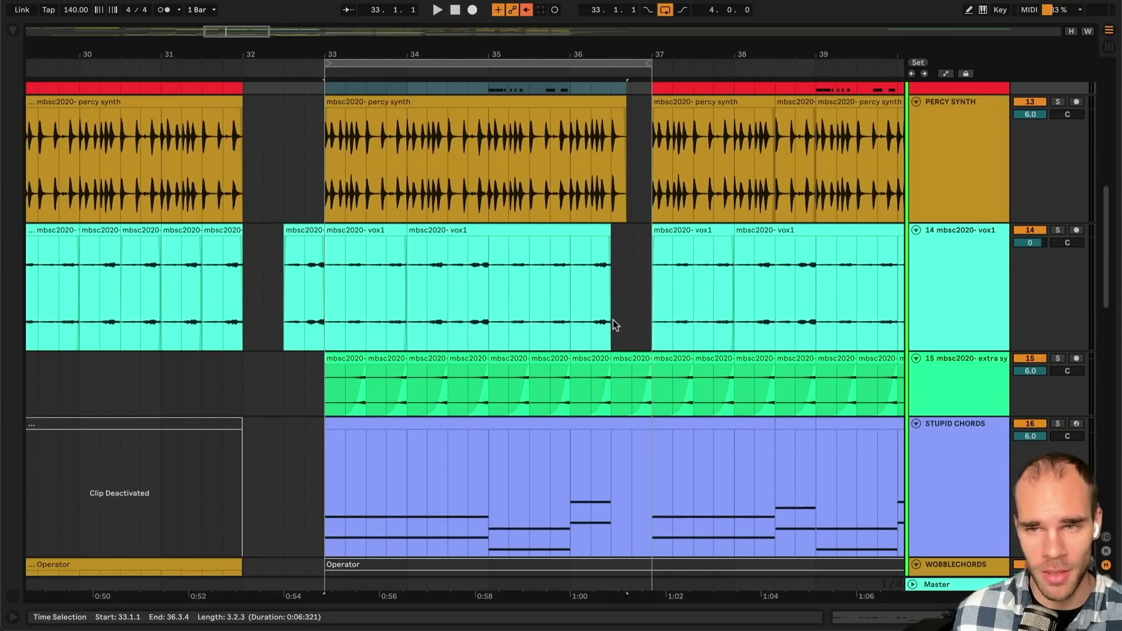
key(space)
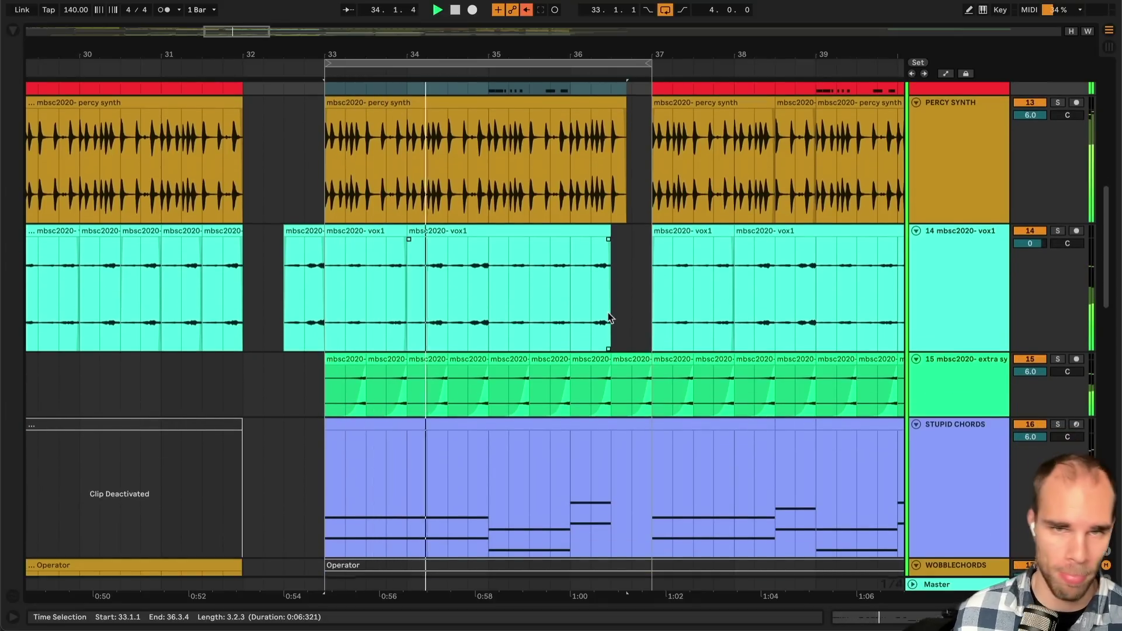
scroll(609, 319, up, 1)
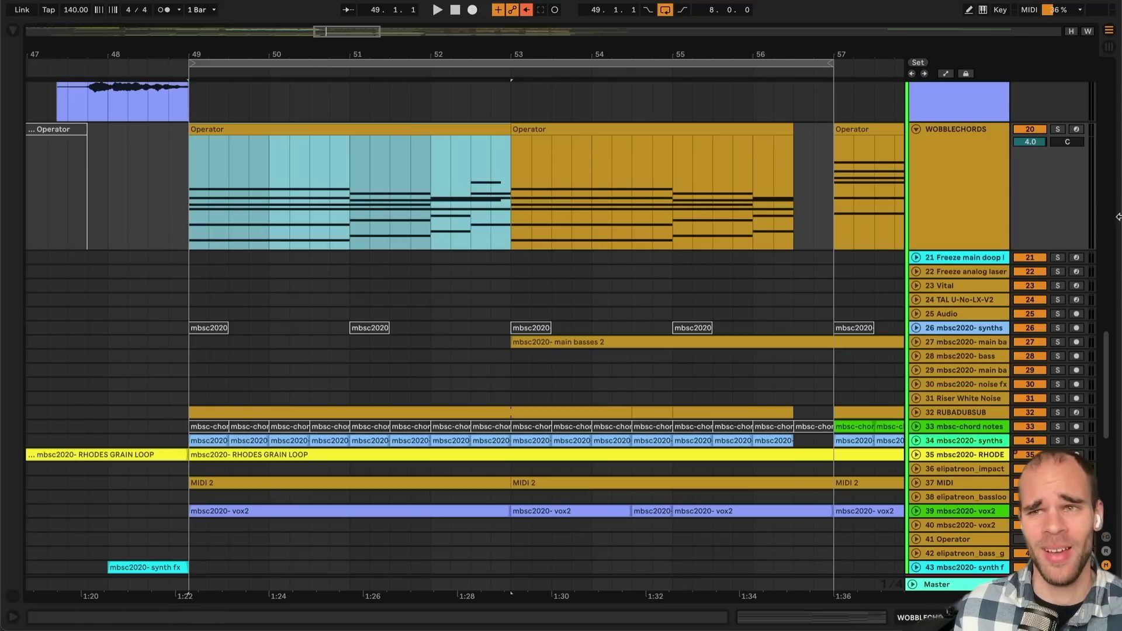
- Open the WOBBLECHORDS clip at bar 49 to view its notes, and play the section
double_click(349, 130)
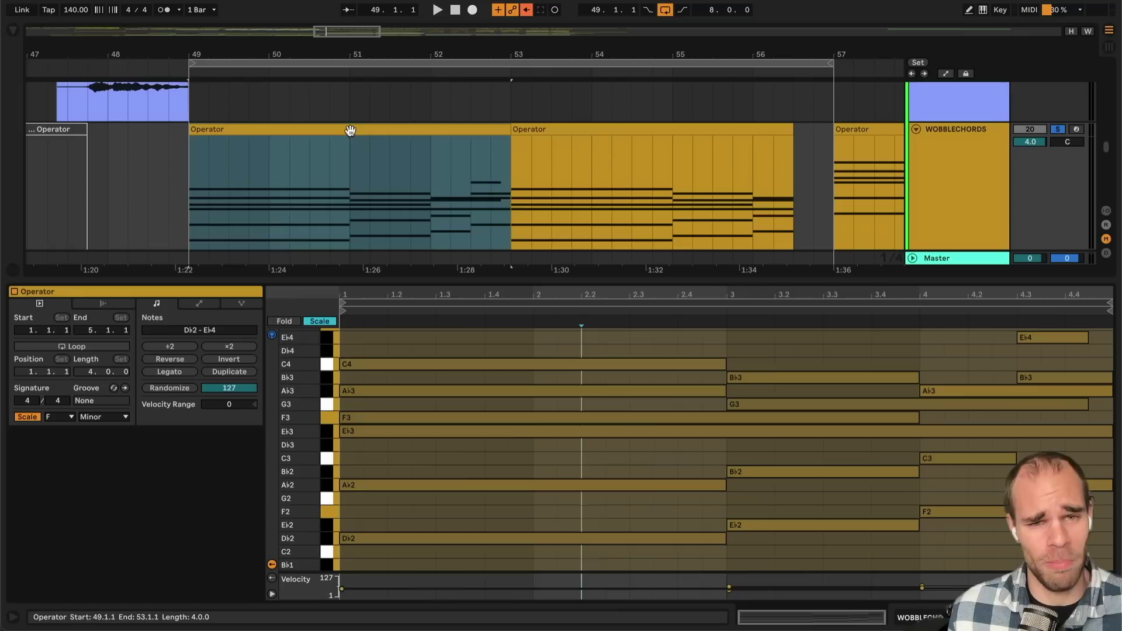
click(644, 405)
key(space)
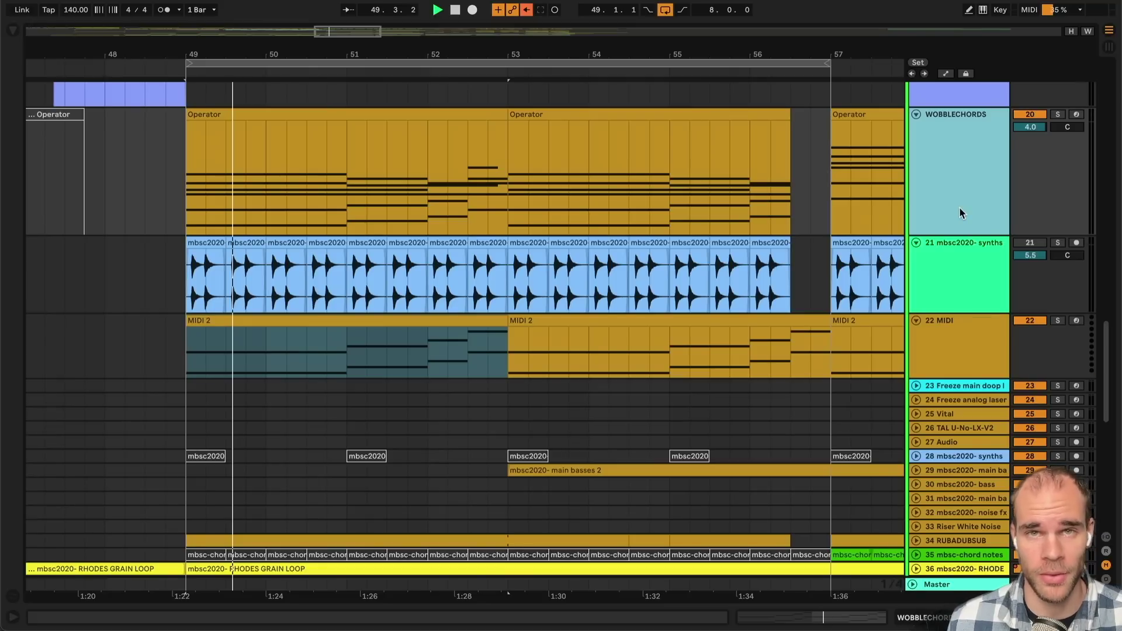
- Select track 21, mbsc2020- synths, and reactivate it to hear it with the section from bar 49
key(space)
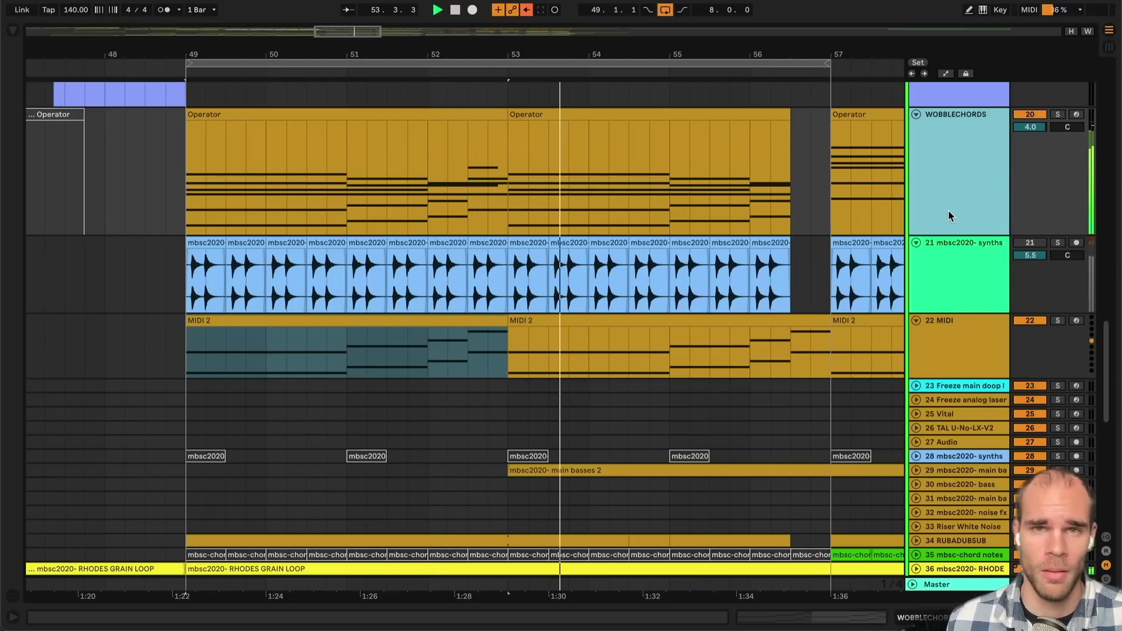
click(955, 279)
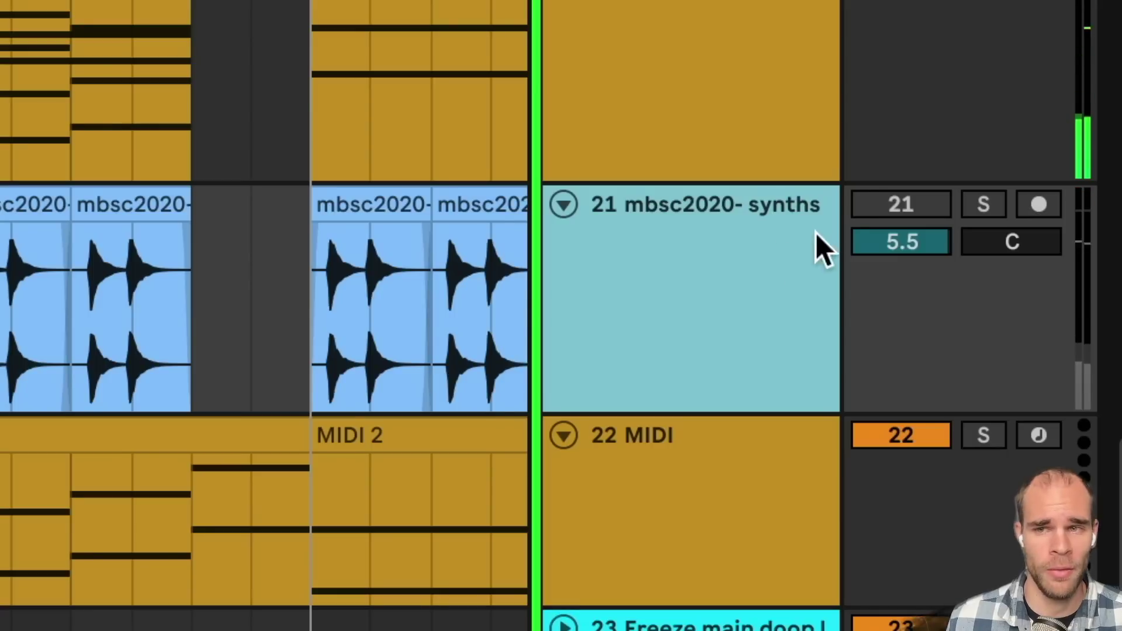
click(914, 196)
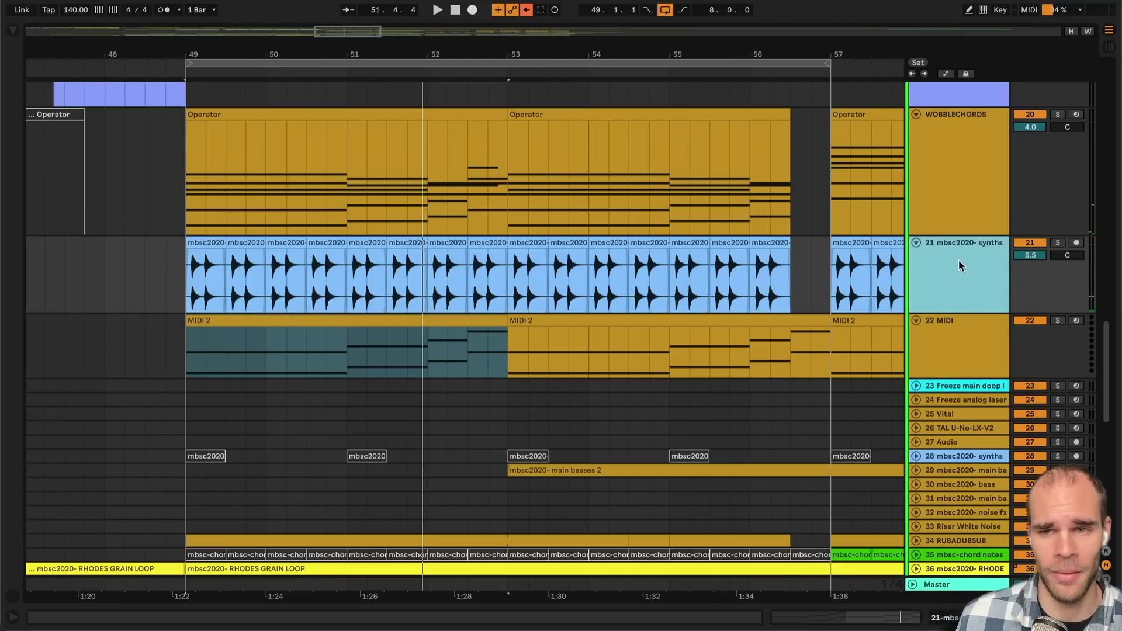
- Show the Spectral Resonator on track 21 and examine the notes of the MIDI 2 clip on track 22 that feeds it
double_click(950, 269)
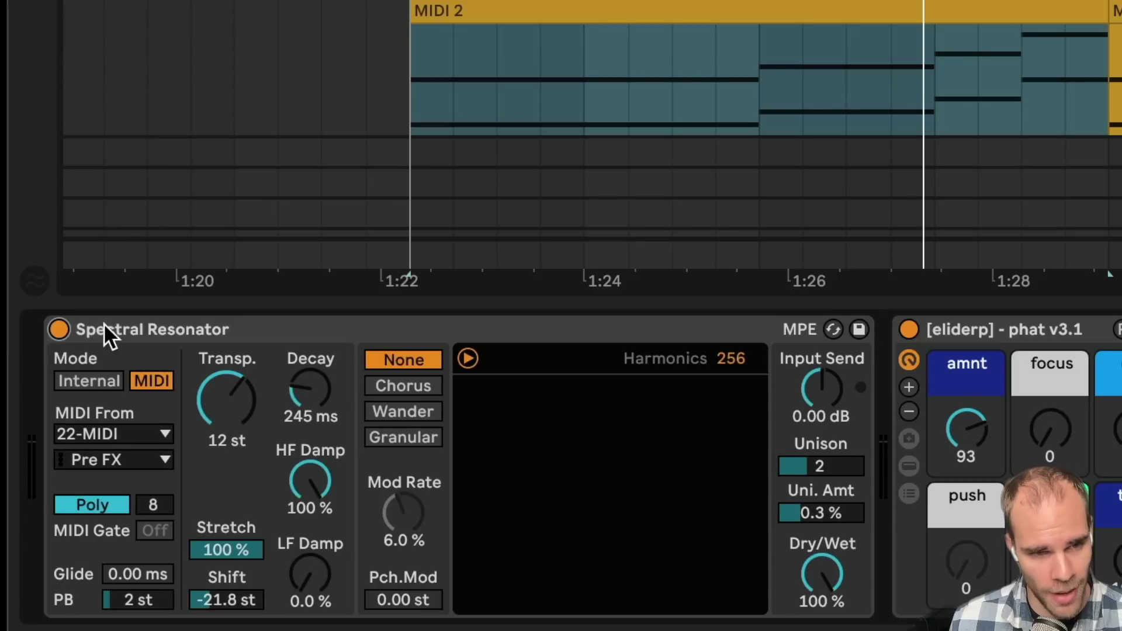
click(52, 462)
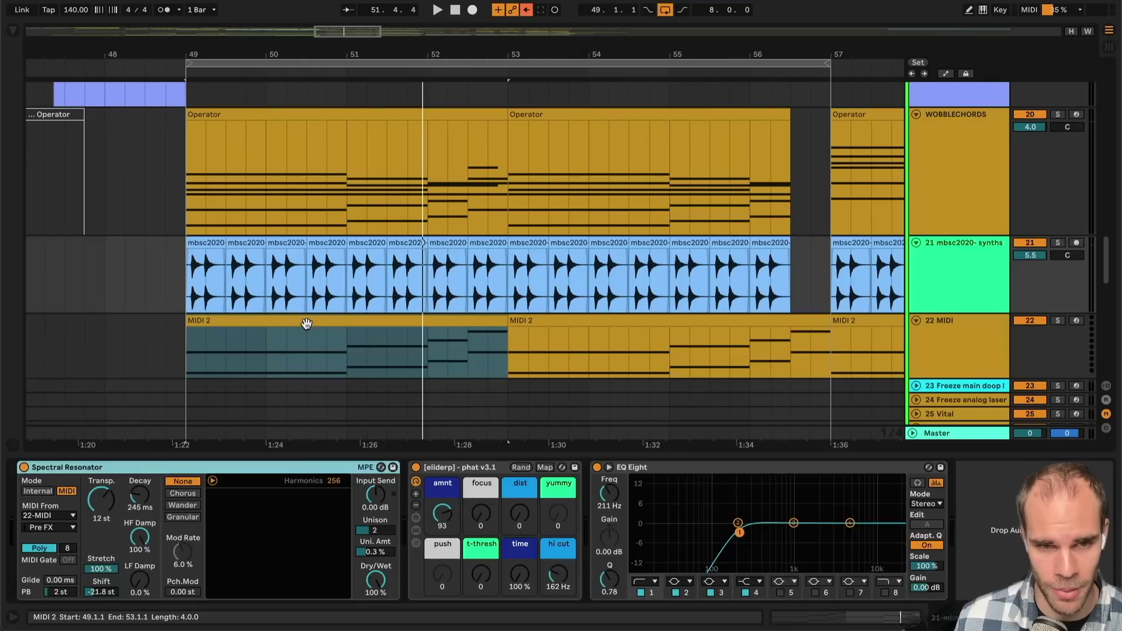
double_click(672, 18)
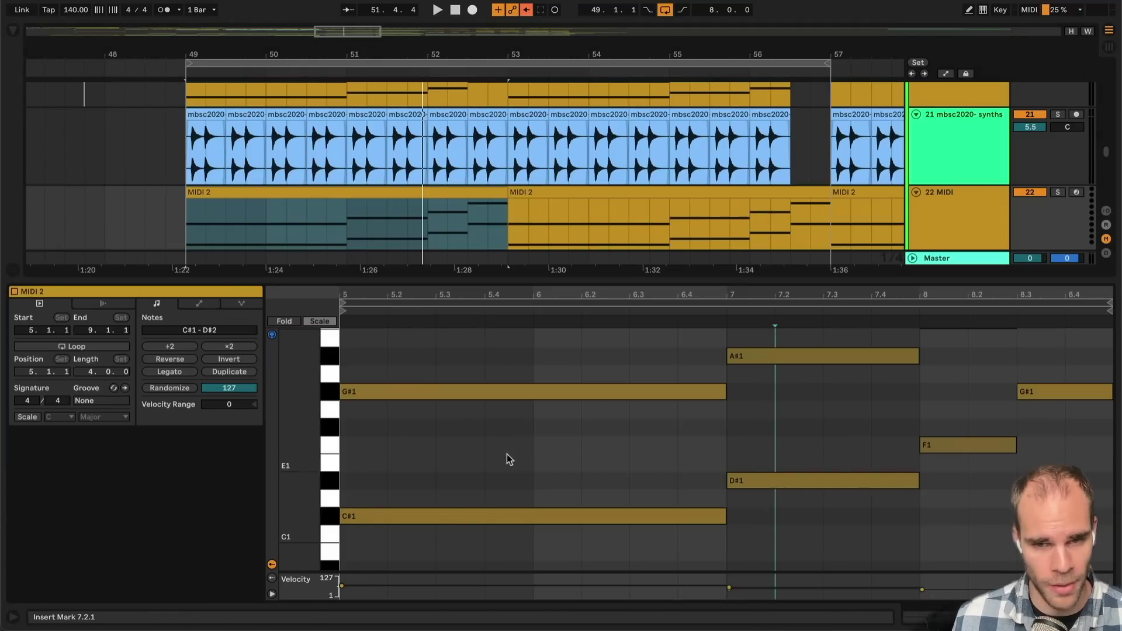
scroll(970, 415, up, 2)
click(409, 193)
scroll(384, 118, up, 3)
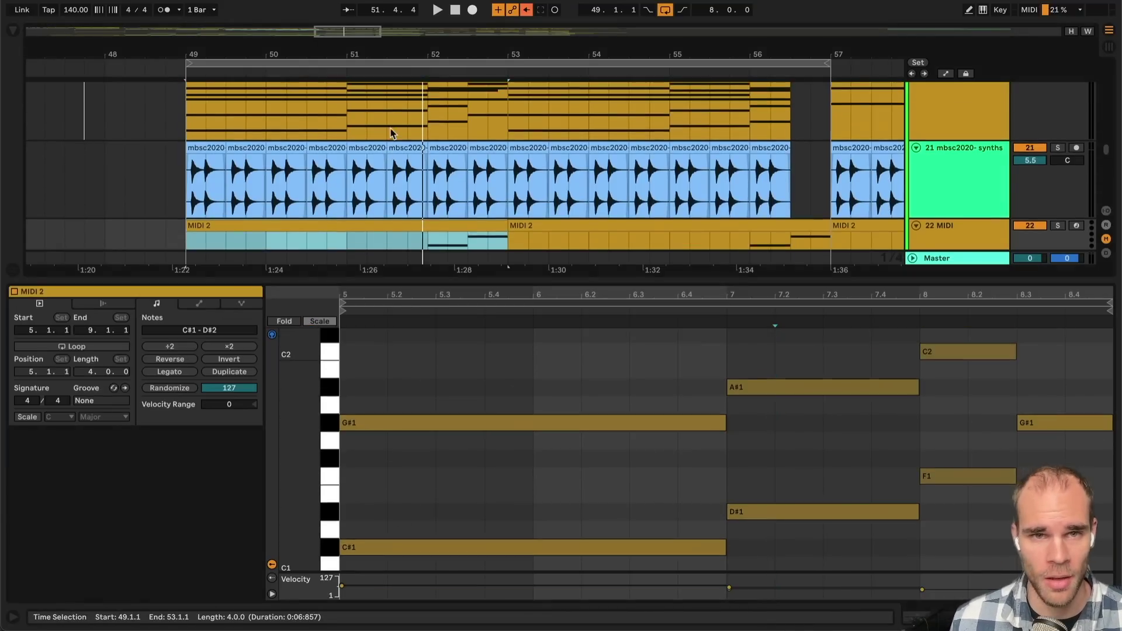
- Check the WOBBLECHORDS clip's notes for comparison, and return to track 21's first audio clip and its devices
click(376, 117)
scroll(327, 175, down, 2)
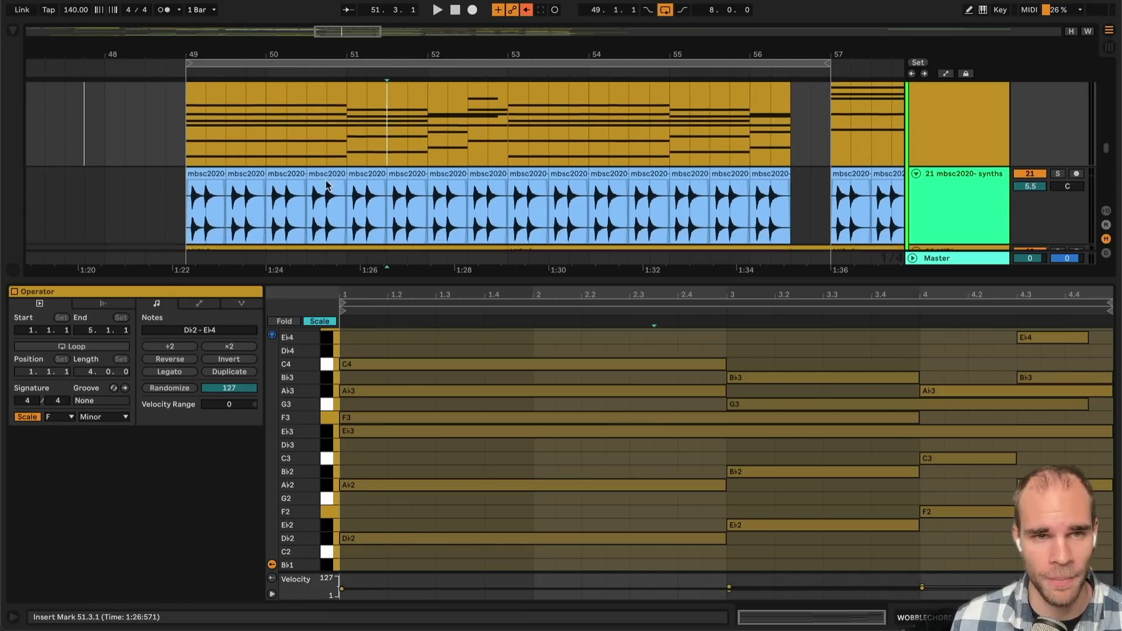
click(206, 115)
click(959, 117)
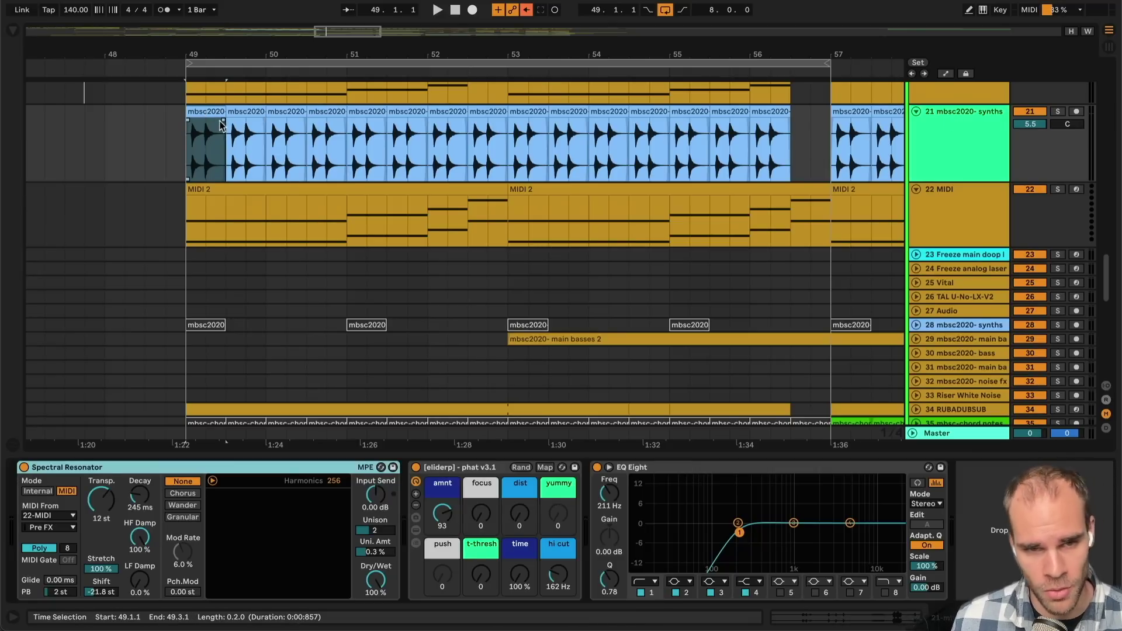
click(264, 192)
click(202, 113)
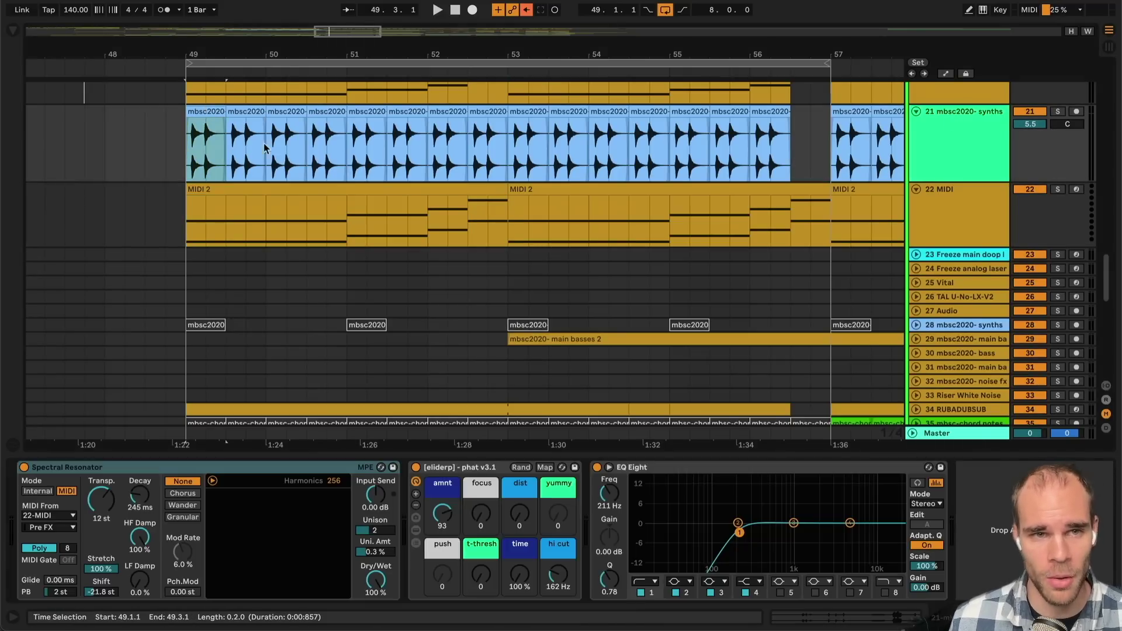
scroll(322, 178, up, 1)
- Solo track 21 and compare its sound with the Spectral Resonator switched off and back on
click(935, 180)
click(1057, 119)
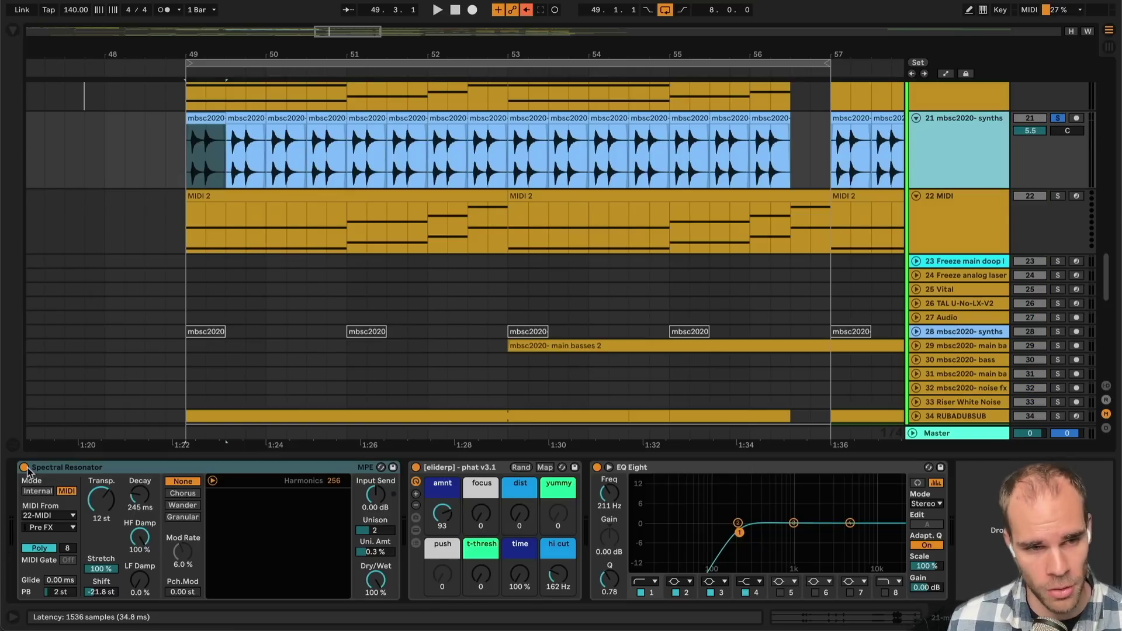
click(24, 467)
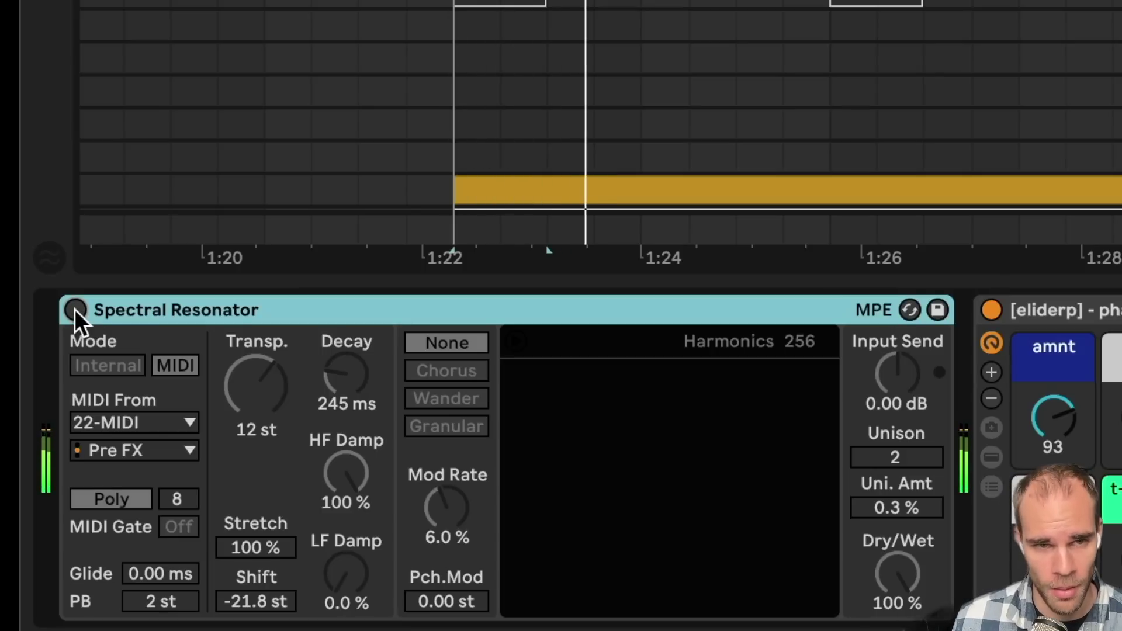
click(75, 310)
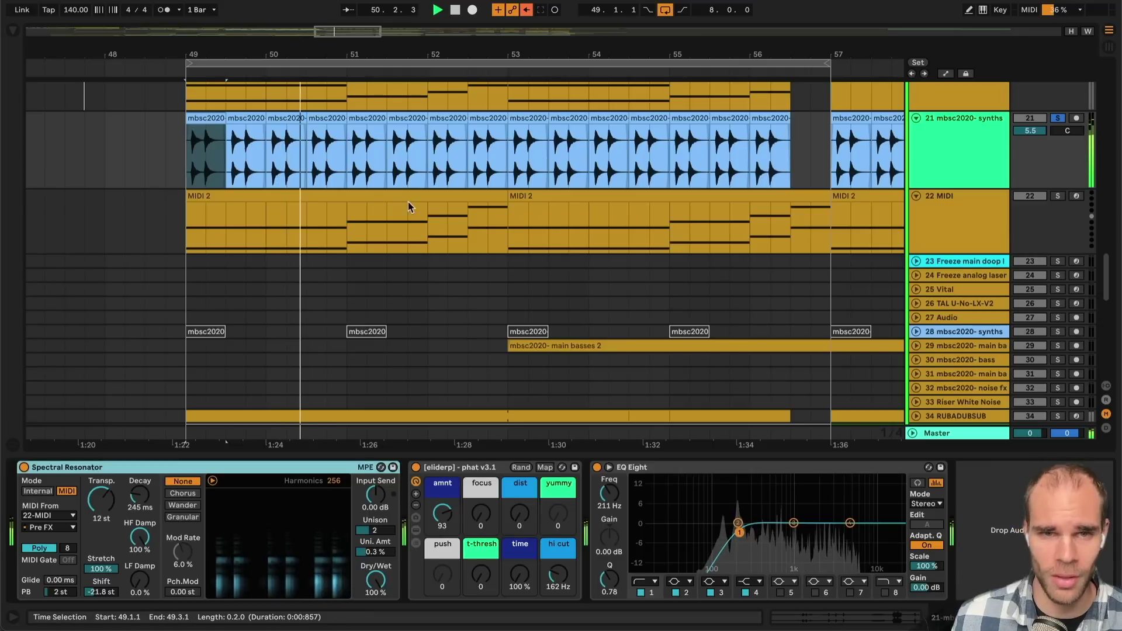
scroll(275, 225, up, 3)
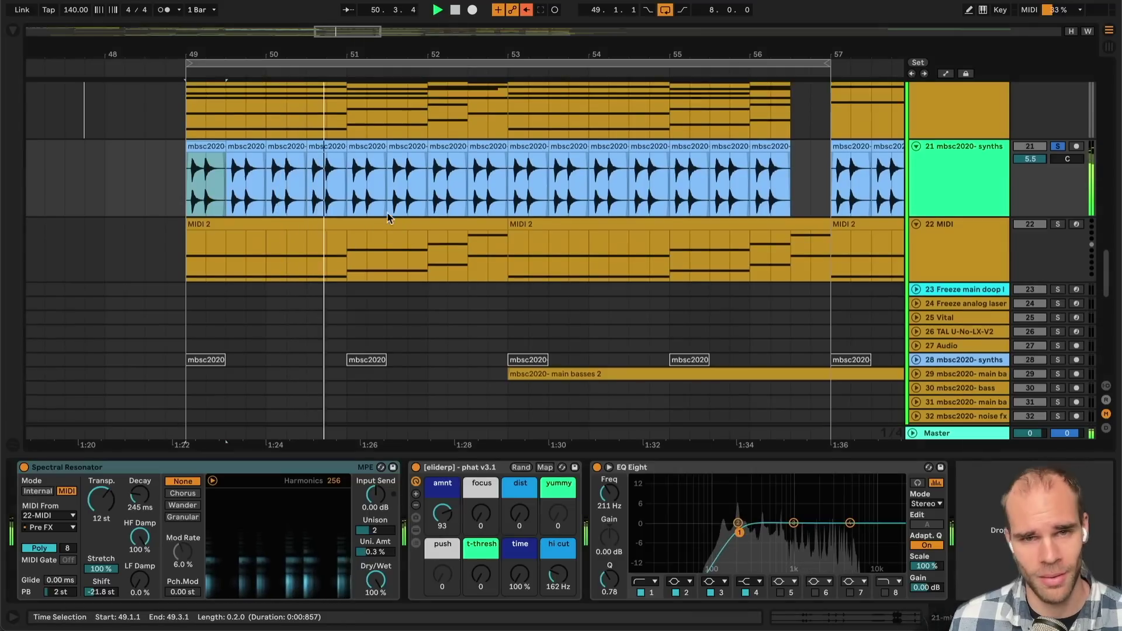
scroll(276, 228, up, 5)
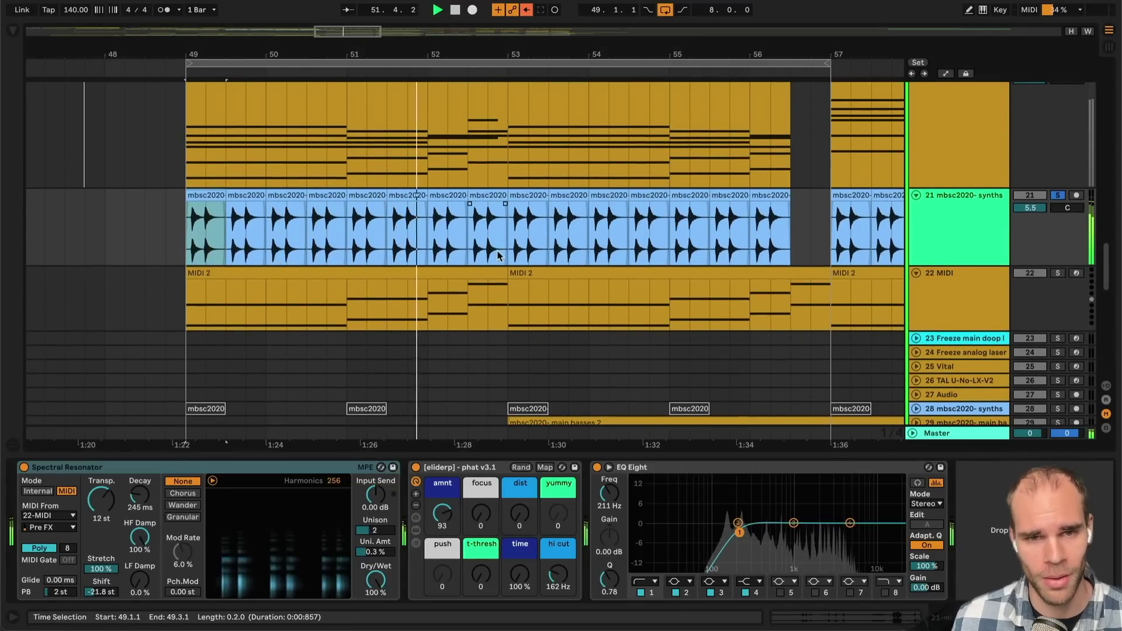
- Unsolo track 21, play the section from bar 49 with the other tracks, and hide the device view
key(space)
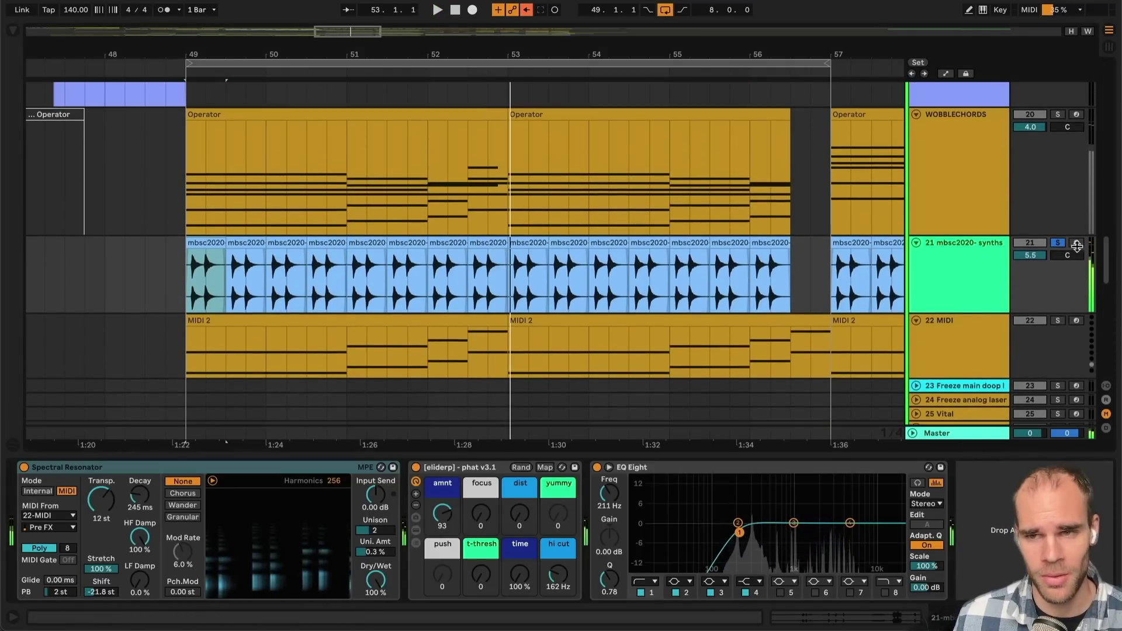
click(947, 261)
key(space)
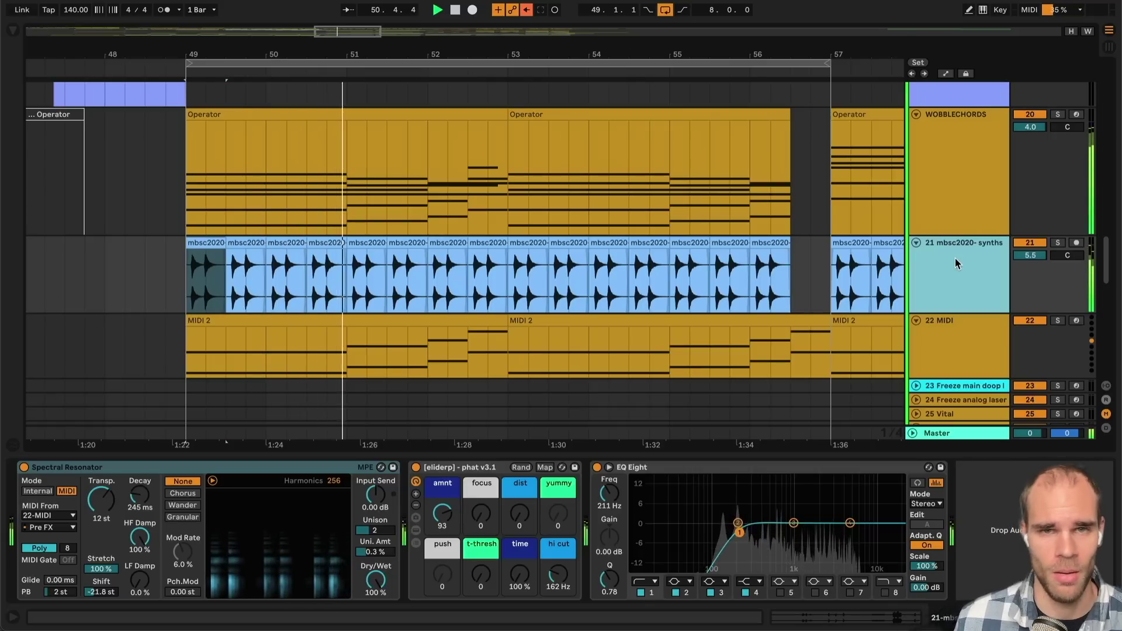
key(super+alt+l)
- Select track 22, mbsc2020- bass, and play its chopped clips in the section from bar 65
click(965, 187)
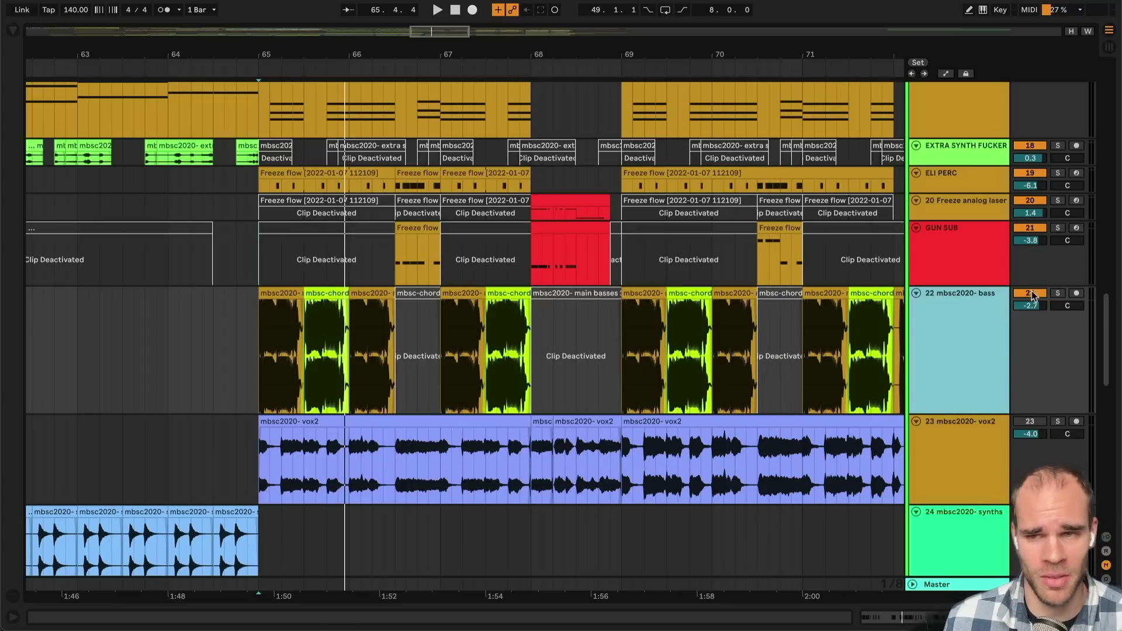
key(space)
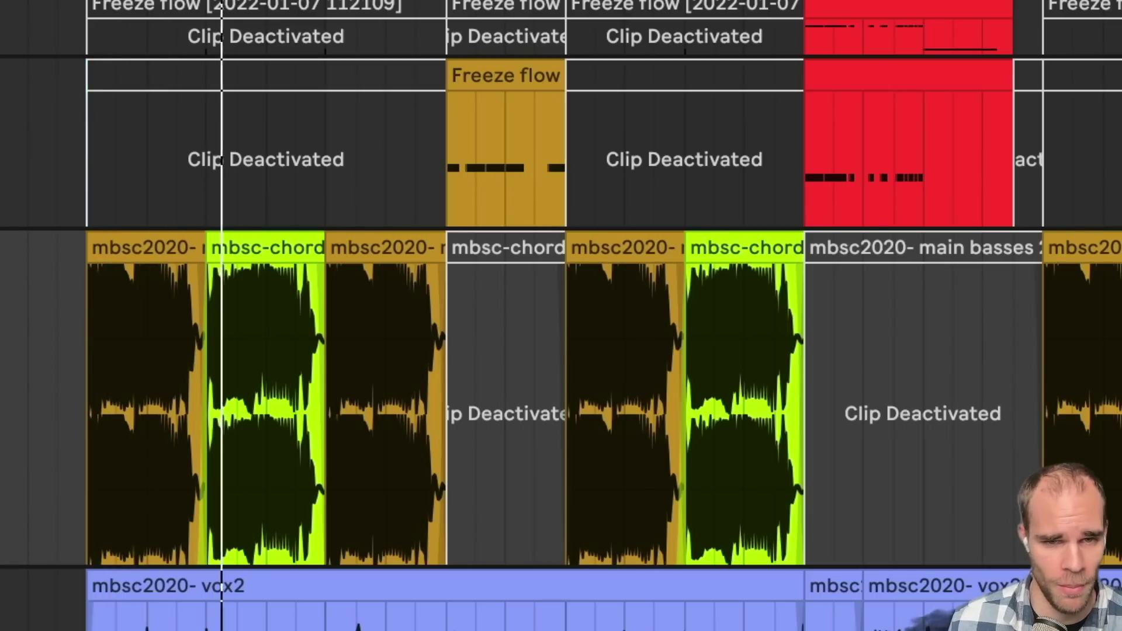
key(space)
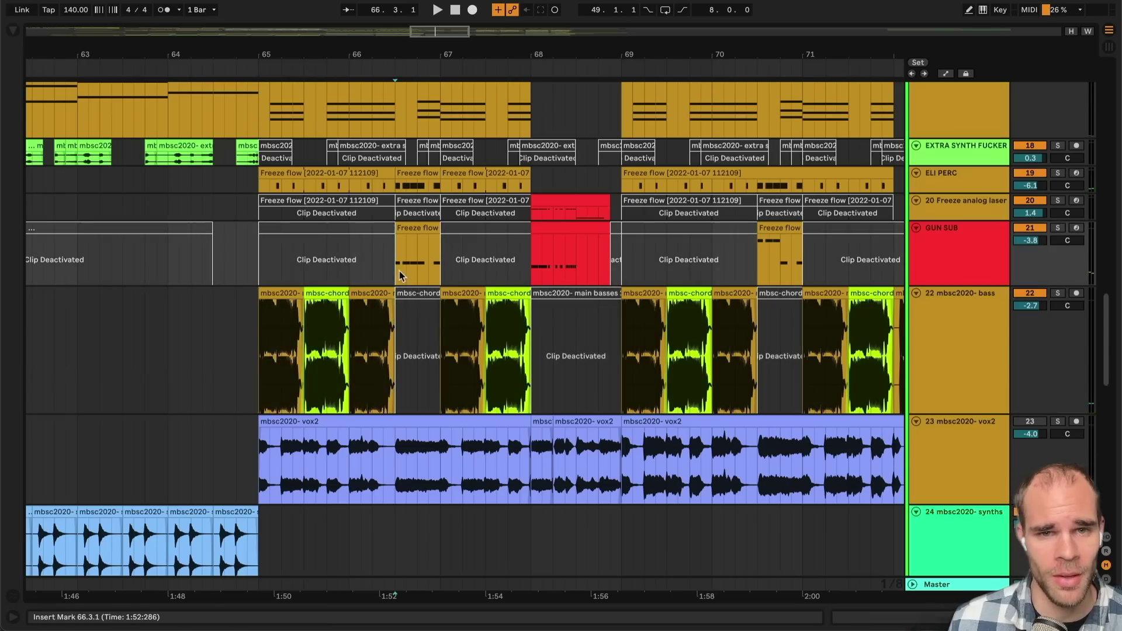
- Play the GUN SUB part from 66.3.1 and open a clip on the GUN SUB track to view its notes
key(space)
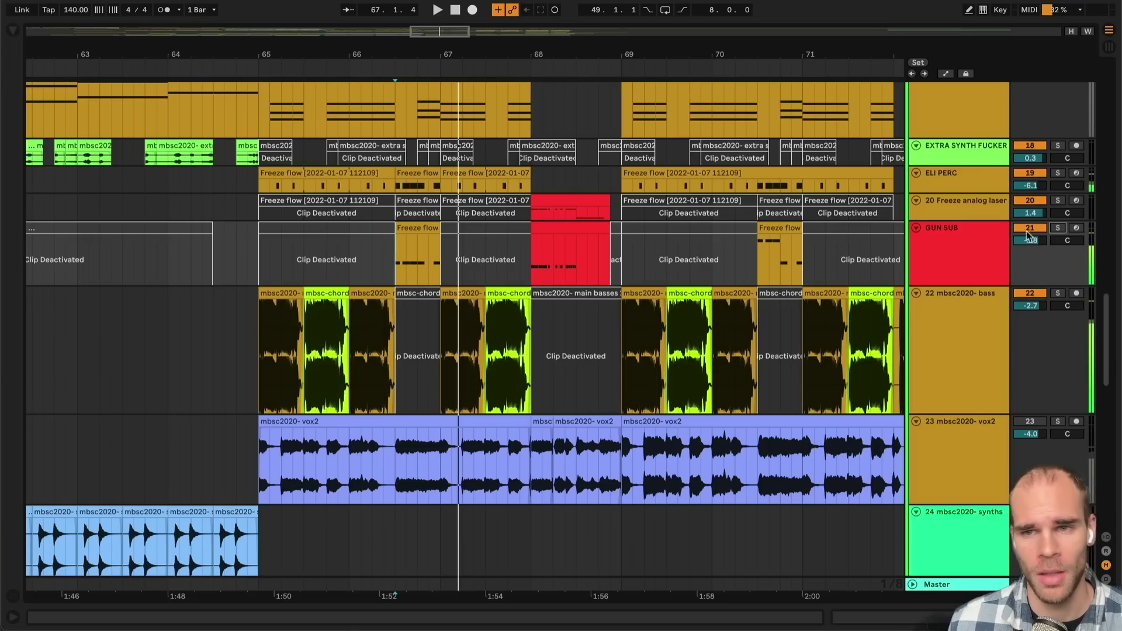
click(987, 242)
double_click(411, 229)
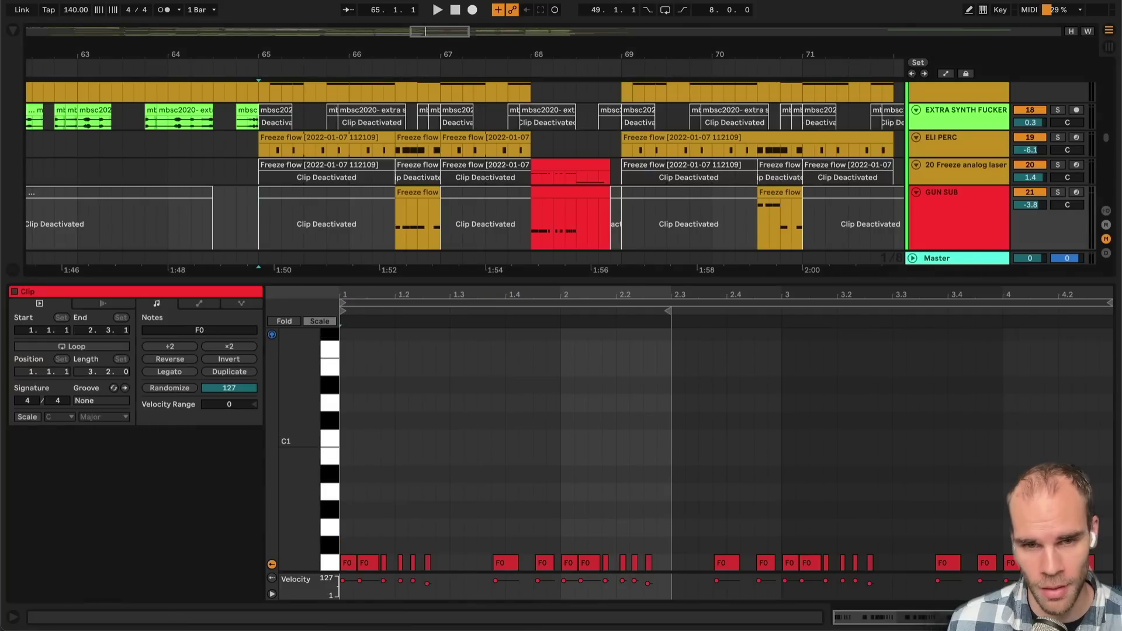
- Hide the clip's note view and play the arrangement from bar 65
key(super+alt+l)
key(space)
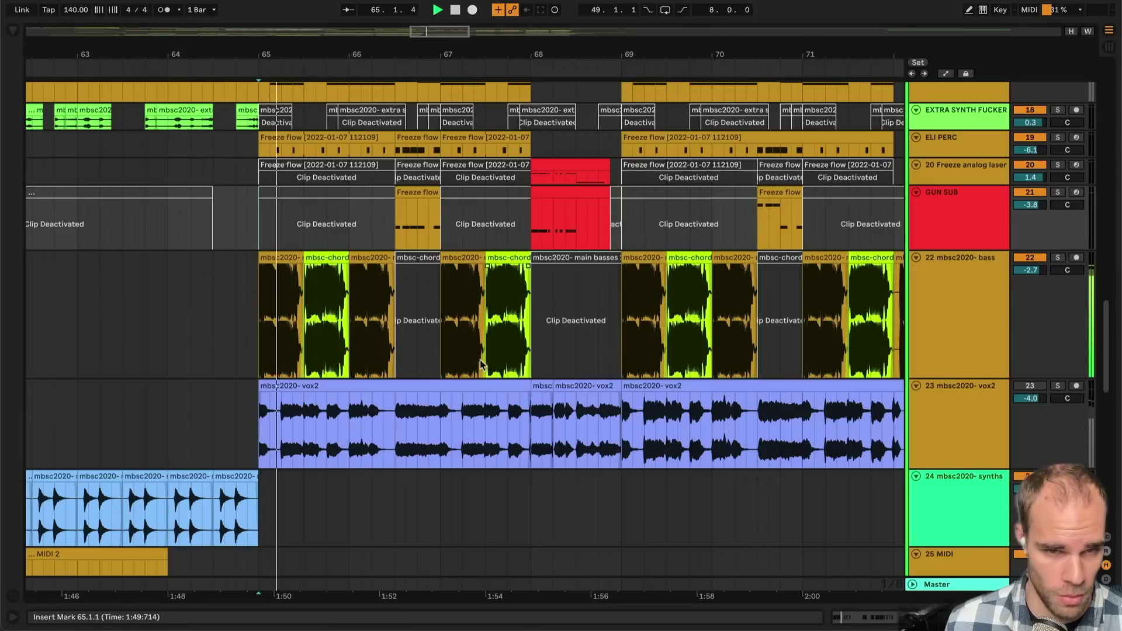
- Select the clip at bar 68 on track 20, Freeze analog laser, and select the track itself to examine this layer
scroll(609, 320, up, 3)
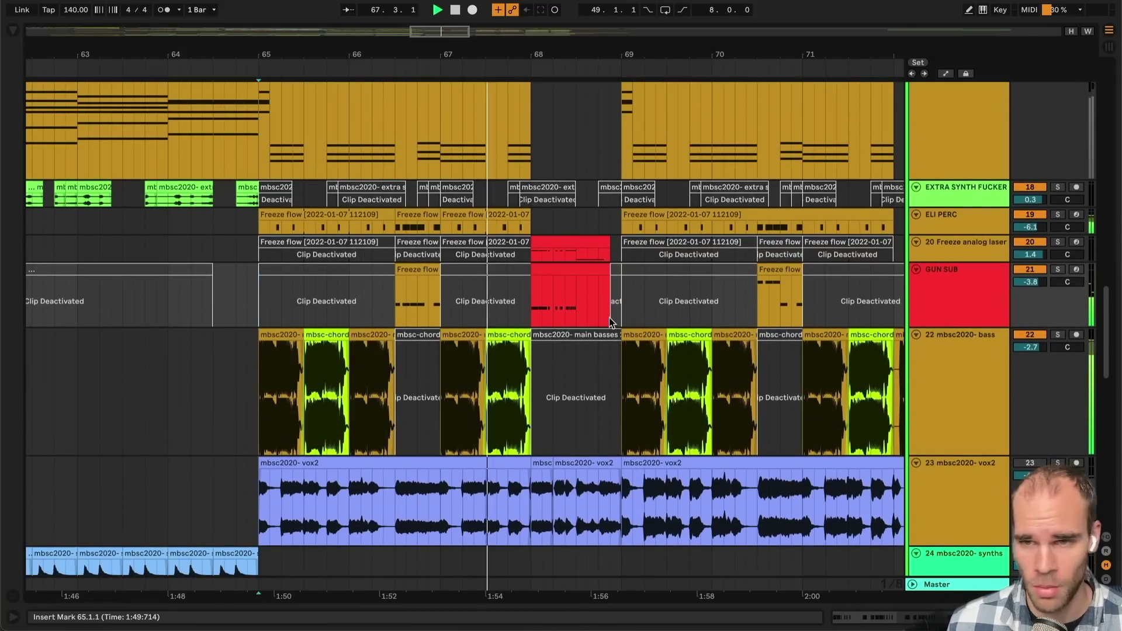
click(569, 242)
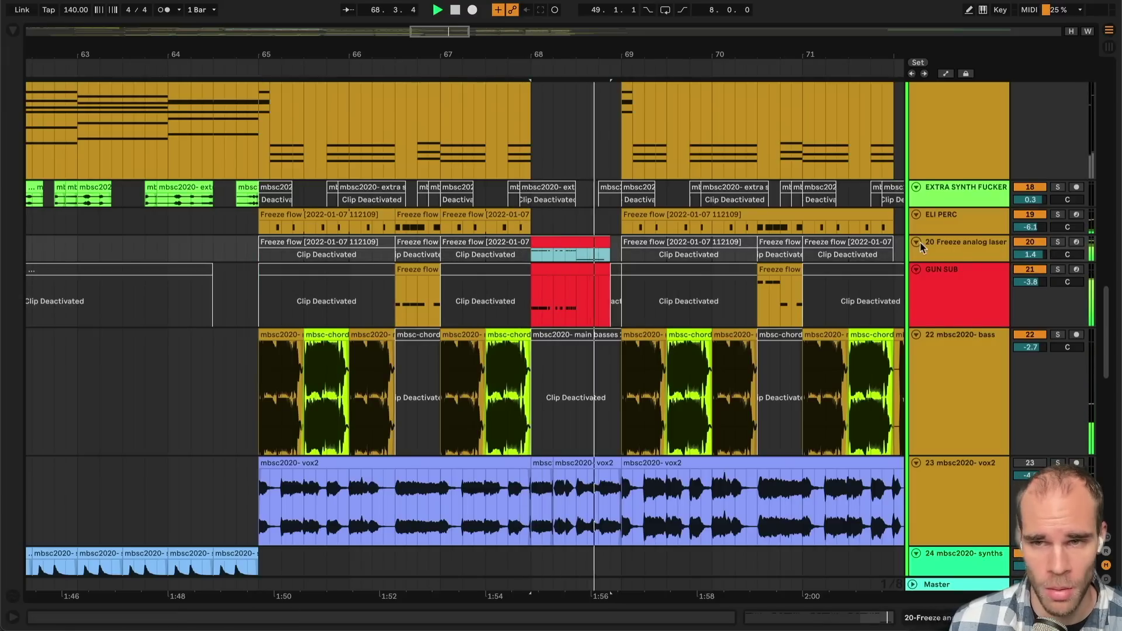
click(921, 243)
key(space)
- Play the bar 68 part of track 20, Freeze analog laser, soloed and unsolo the track
click(573, 271)
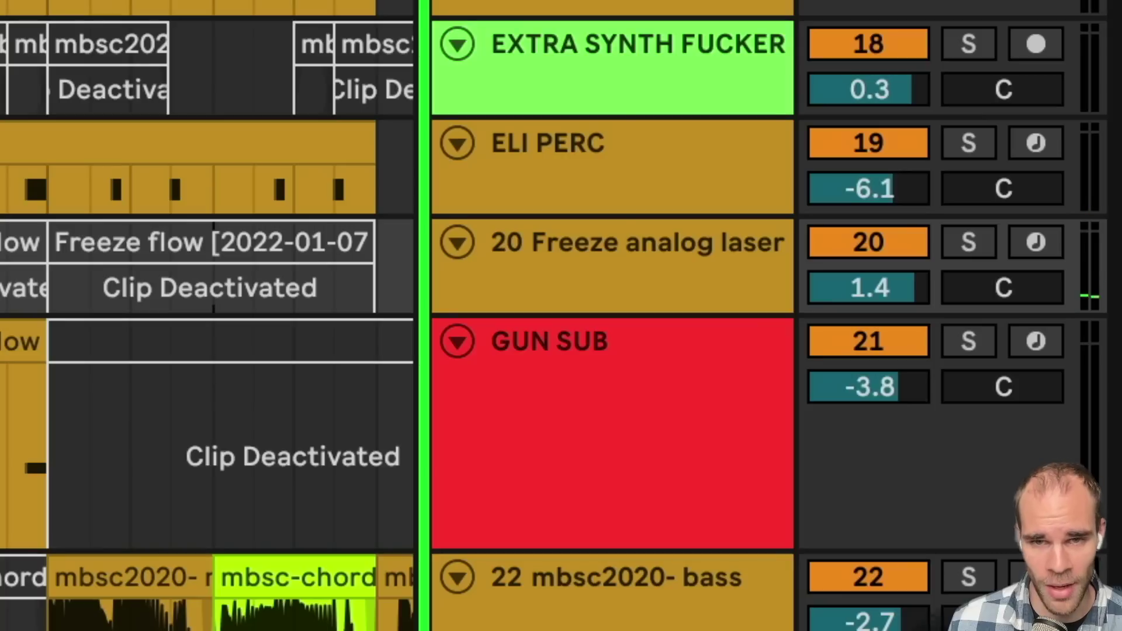
click(938, 288)
click(591, 250)
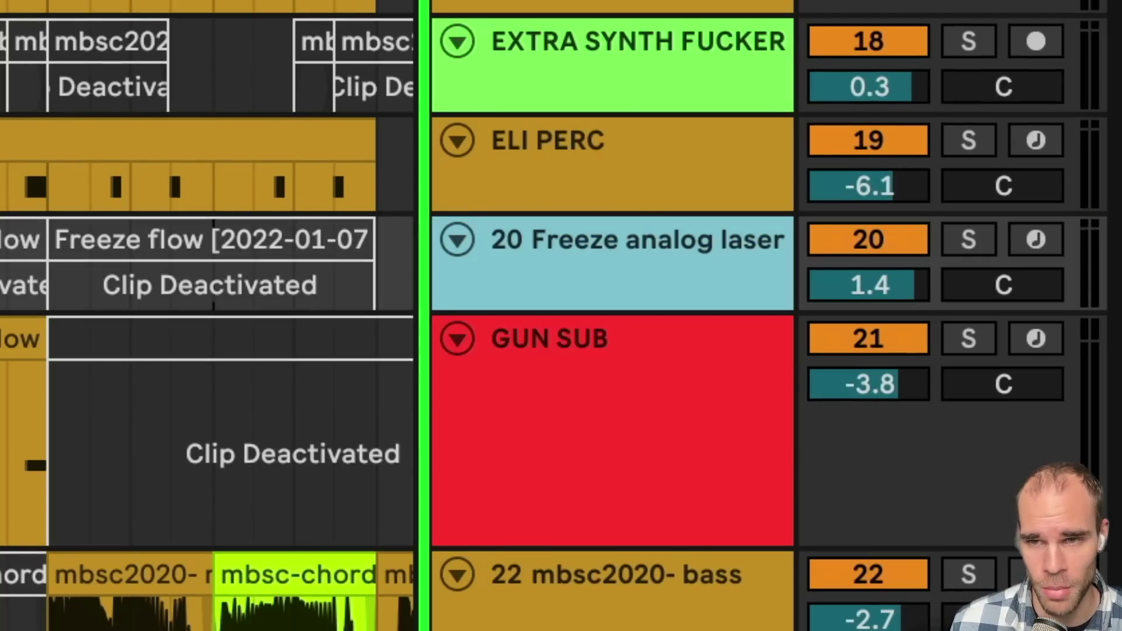
click(958, 242)
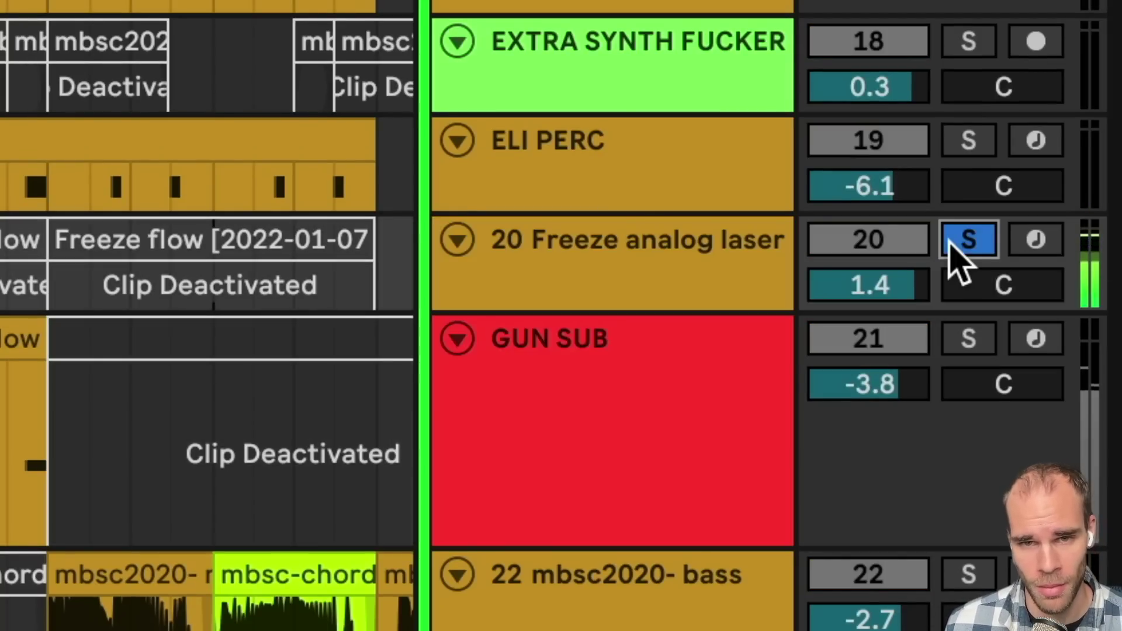
click(950, 245)
- Select the mbsc2020- vox2 clip at bar 65 on track 23 and play the section with all tracks
click(646, 293)
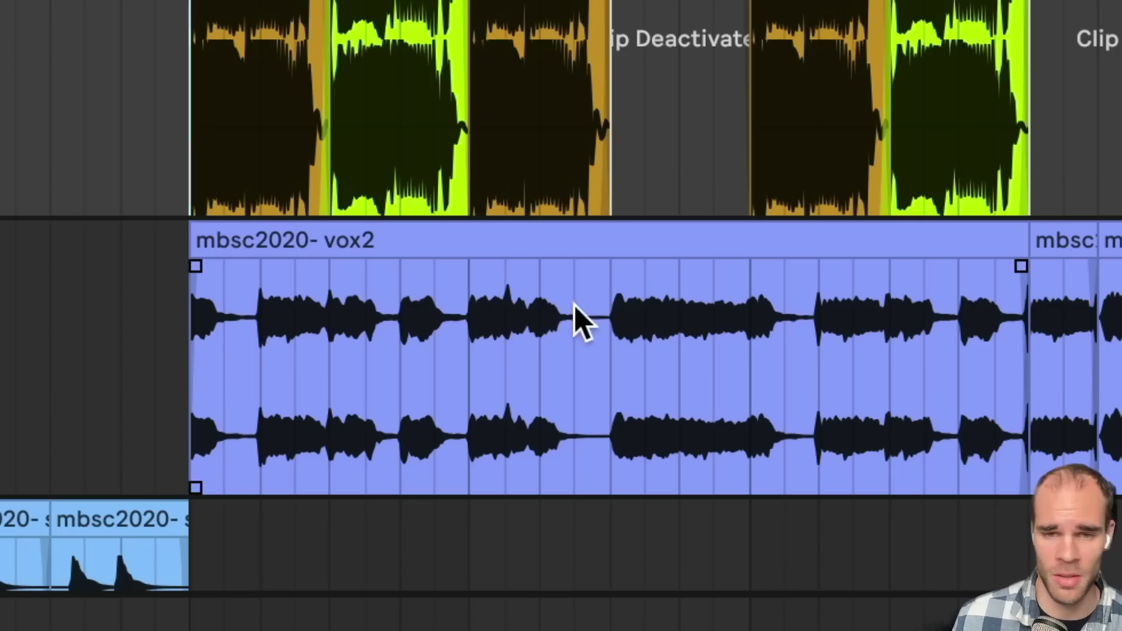
click(304, 463)
scroll(691, 453, down, 3)
scroll(691, 452, up, 4)
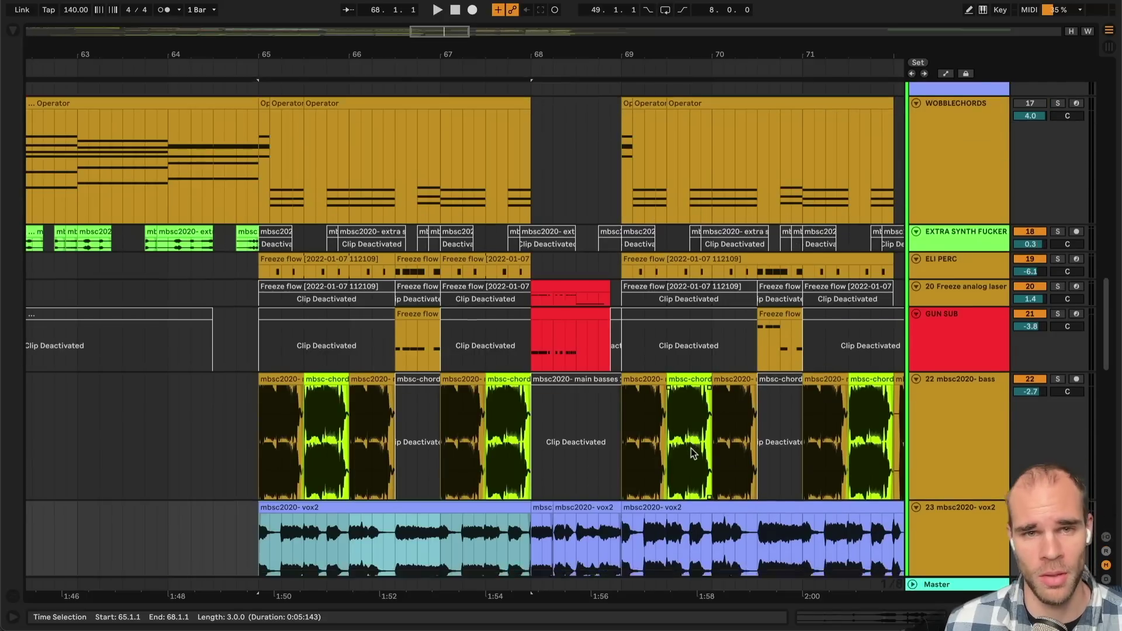
key(space)
scroll(695, 416, down, 1)
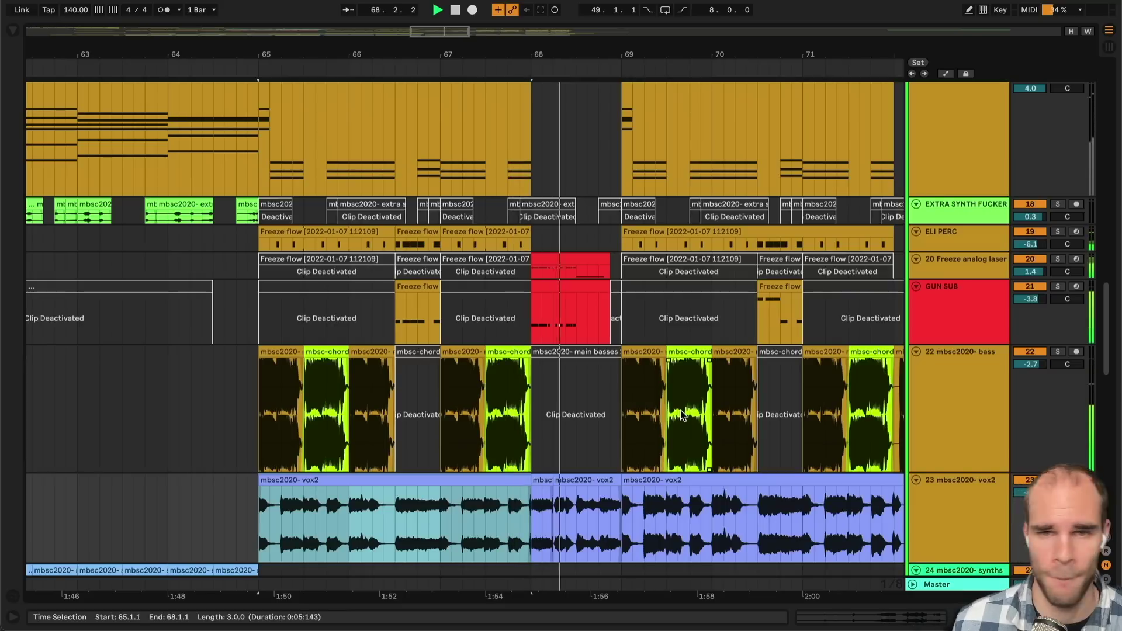
scroll(978, 129, up, 3)
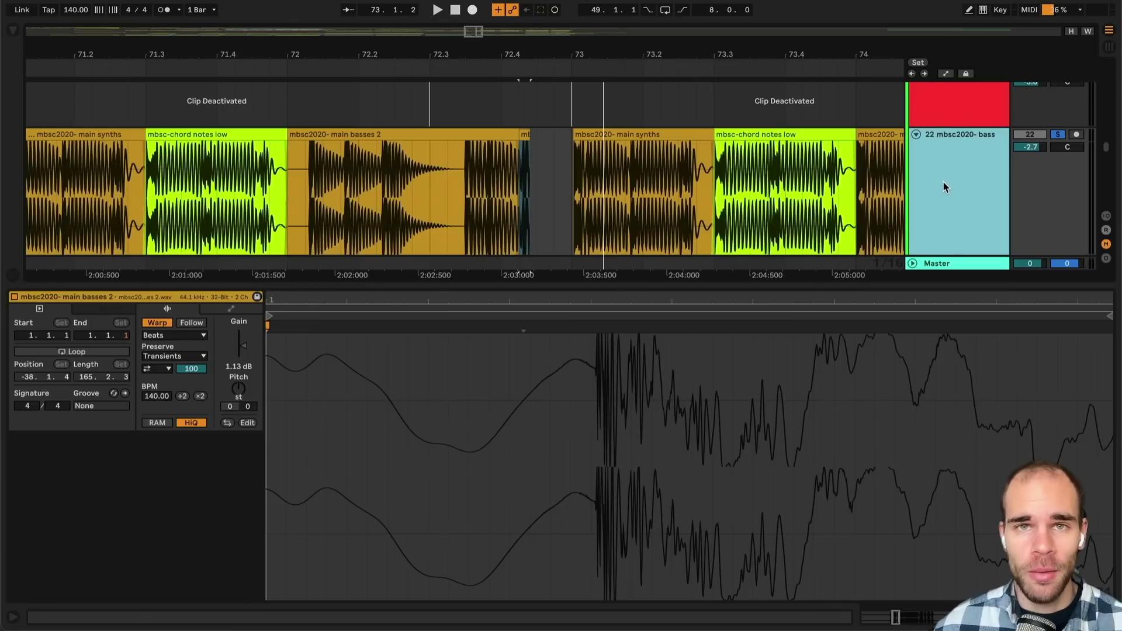
- Double the tempo of the short main basses 2 clip before bar 73 twice, to 560 BPM, and play it
click(516, 148)
click(525, 136)
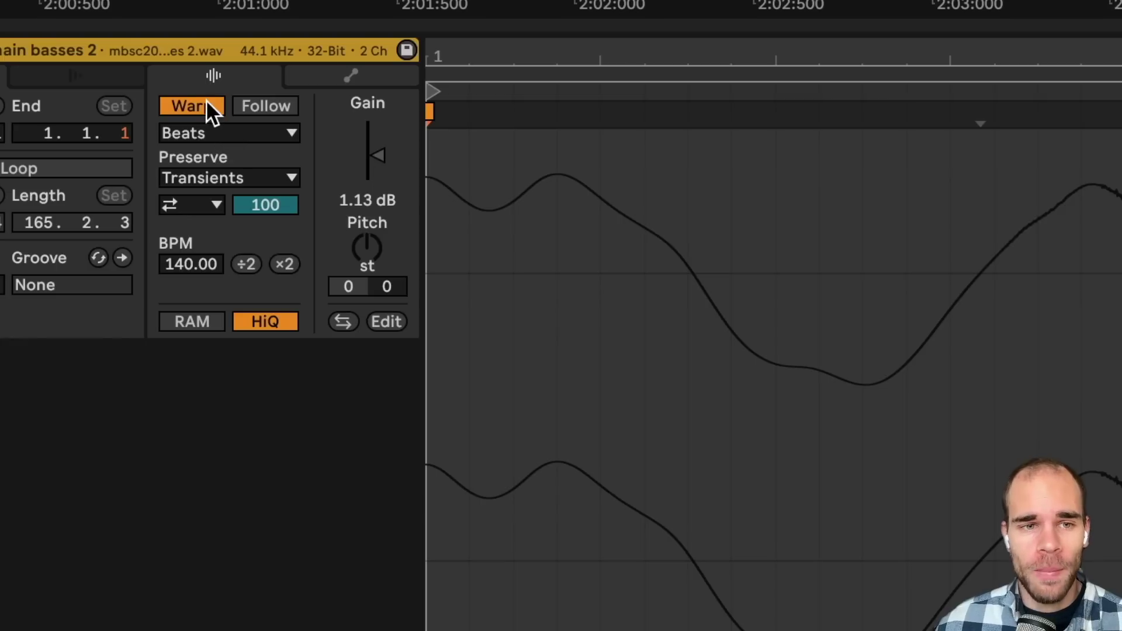
double_click(284, 260)
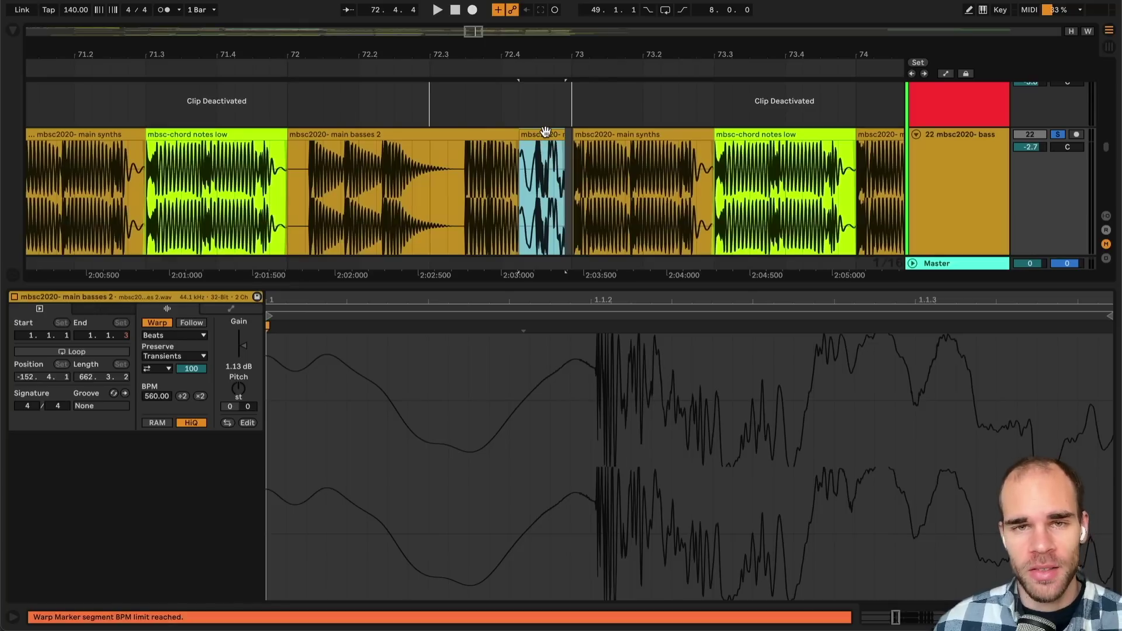
key(space)
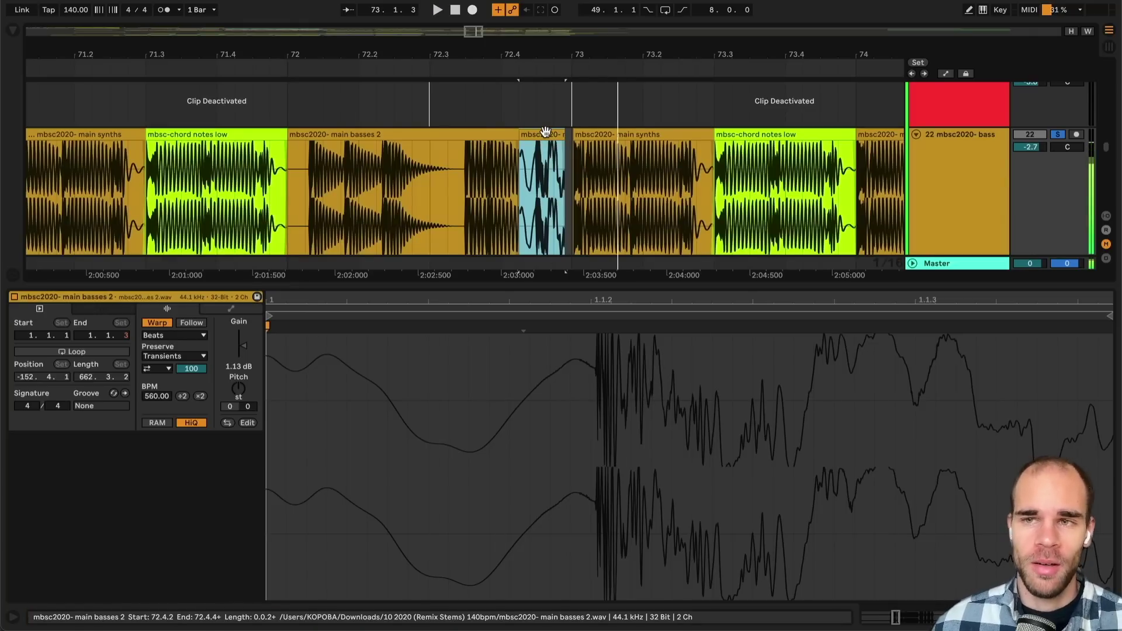
- Set the short clip's warp mode to Tones with a grain size of about 59 and play it
click(175, 335)
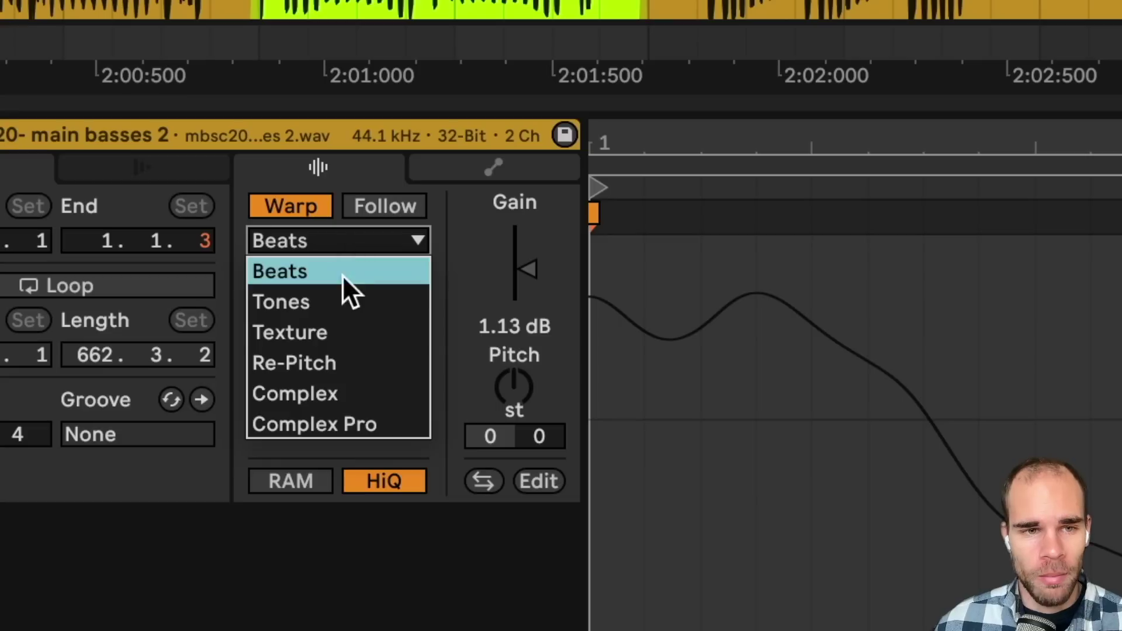
click(182, 359)
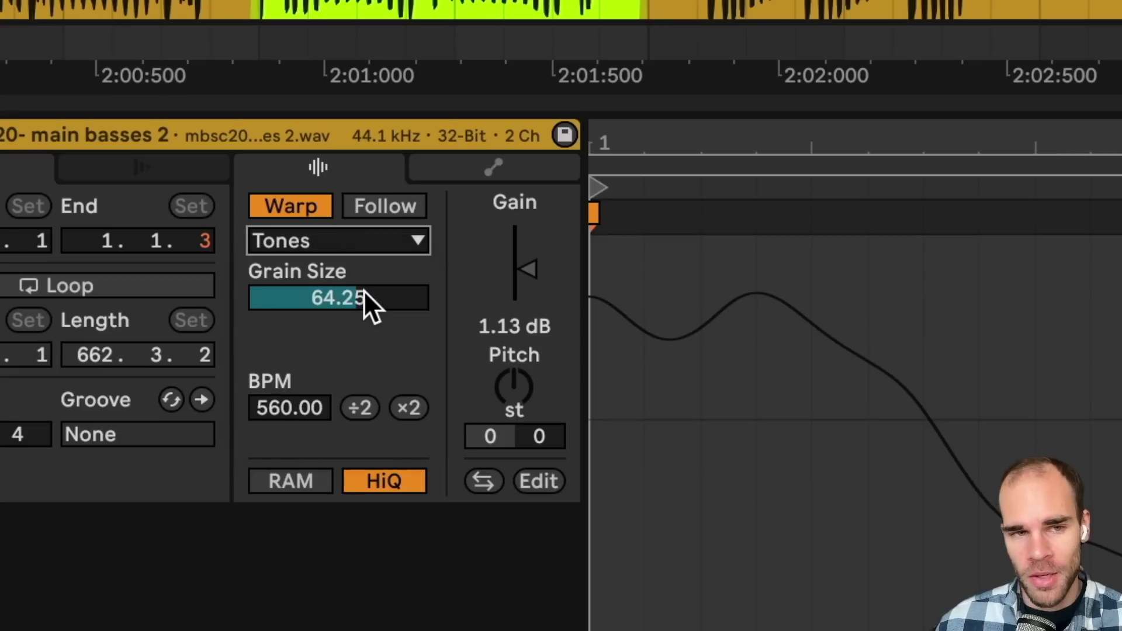
mouse_move(363, 302)
mouse_down()
mouse_move(364, 336)
mouse_move(363, 281)
mouse_move(363, 305)
mouse_up()
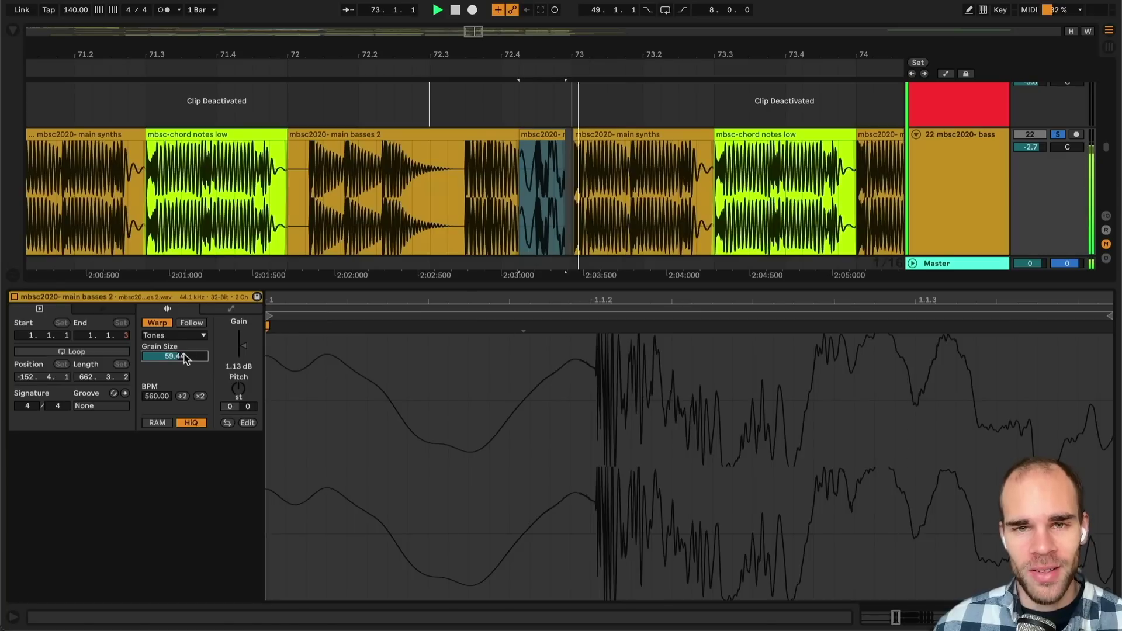
key(space)
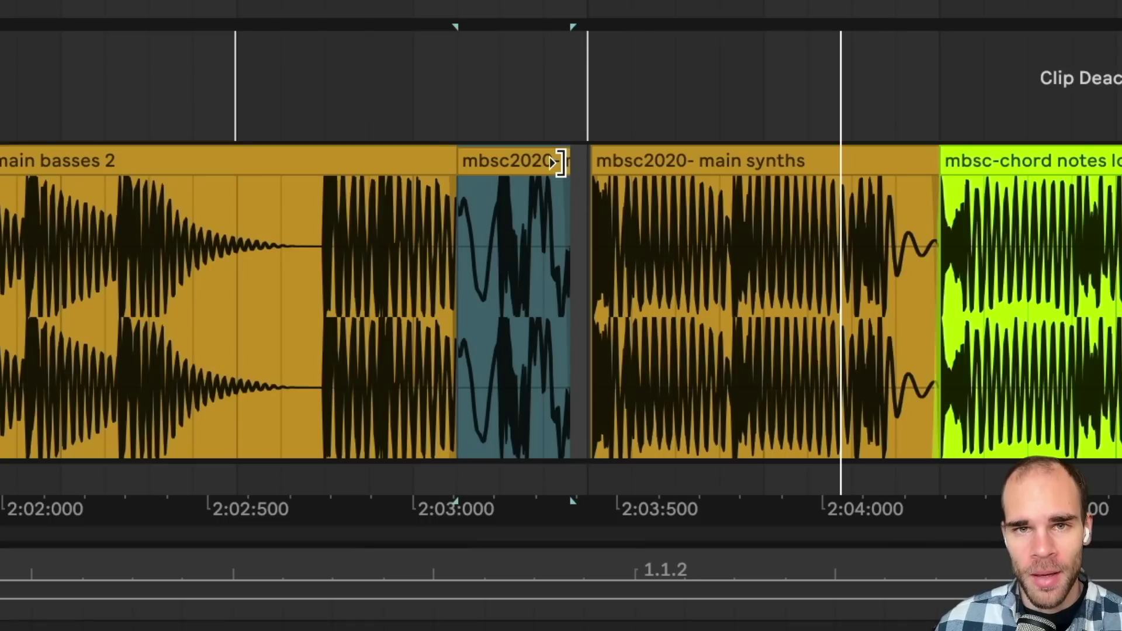
- Extend the short main basses 2 clip's end to bar 73 and play bar 72 with track 22 unsoloed
drag(558, 162, 582, 198)
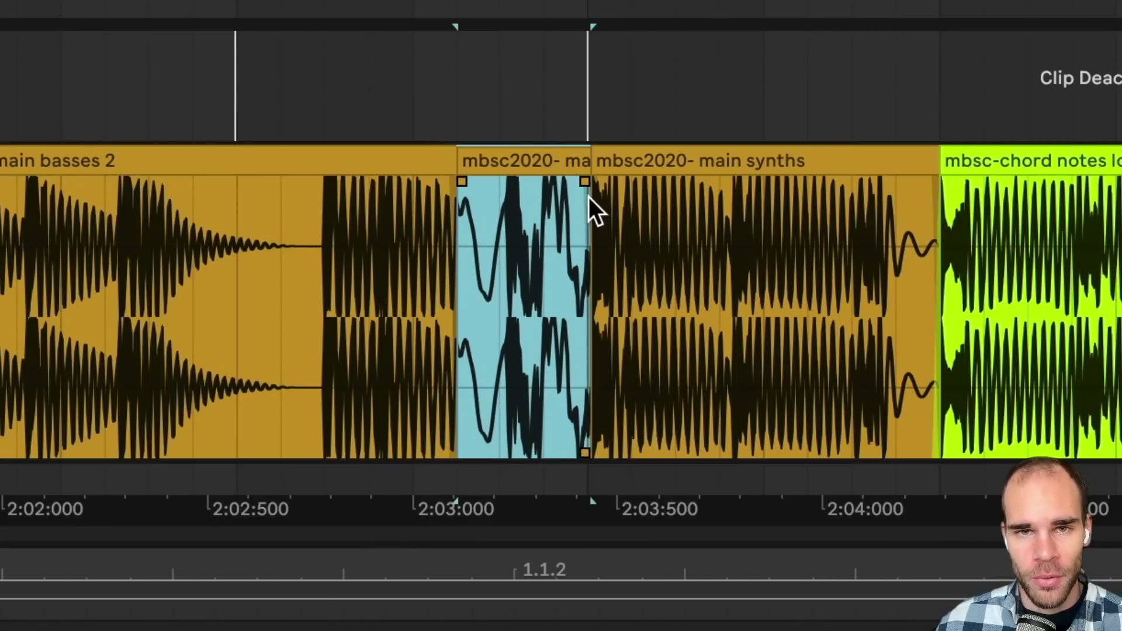
click(14, 292)
click(1057, 134)
key(space)
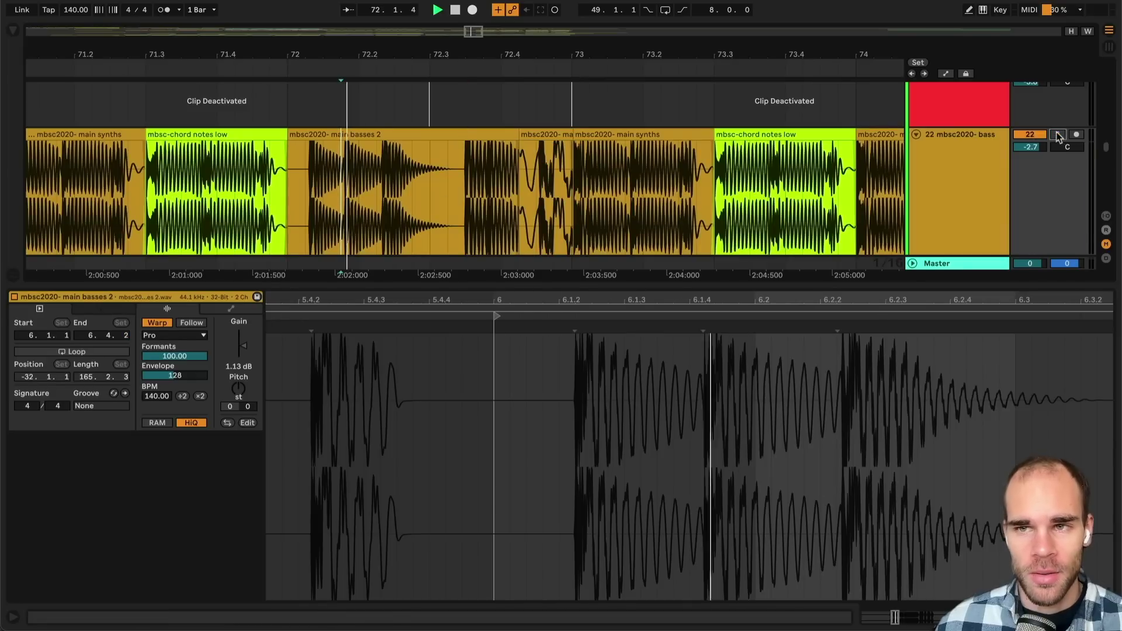
click(989, 167)
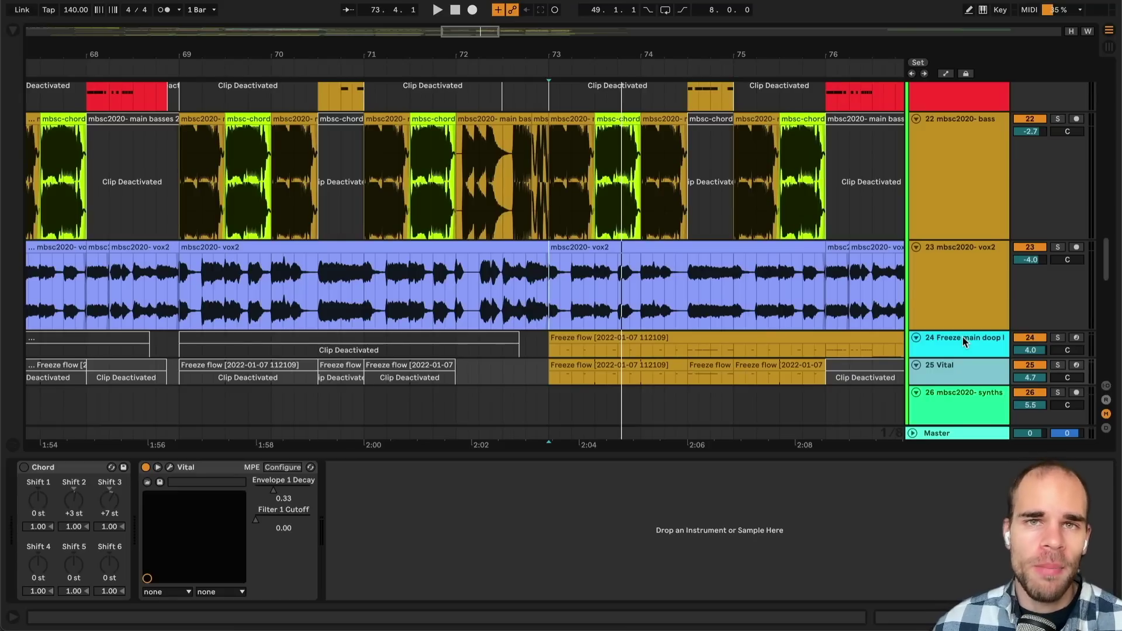
- Audition track 24, Freeze main doop layer, soloed from bar 73, and switch the solo to track 25, Vital
click(962, 337)
click(1058, 337)
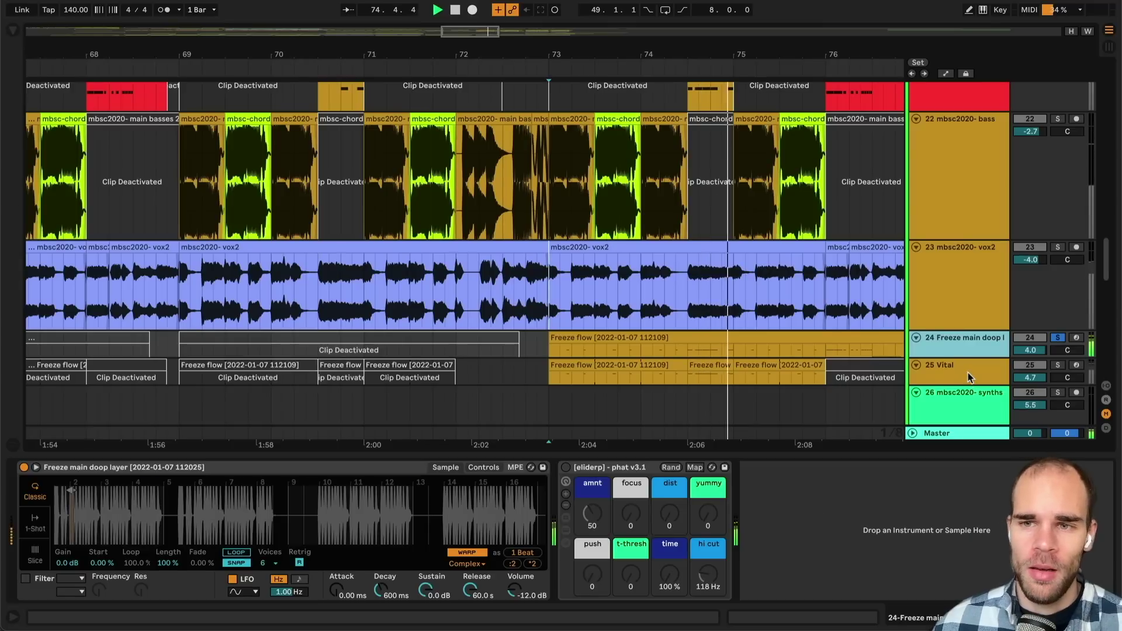
click(989, 376)
key(s)
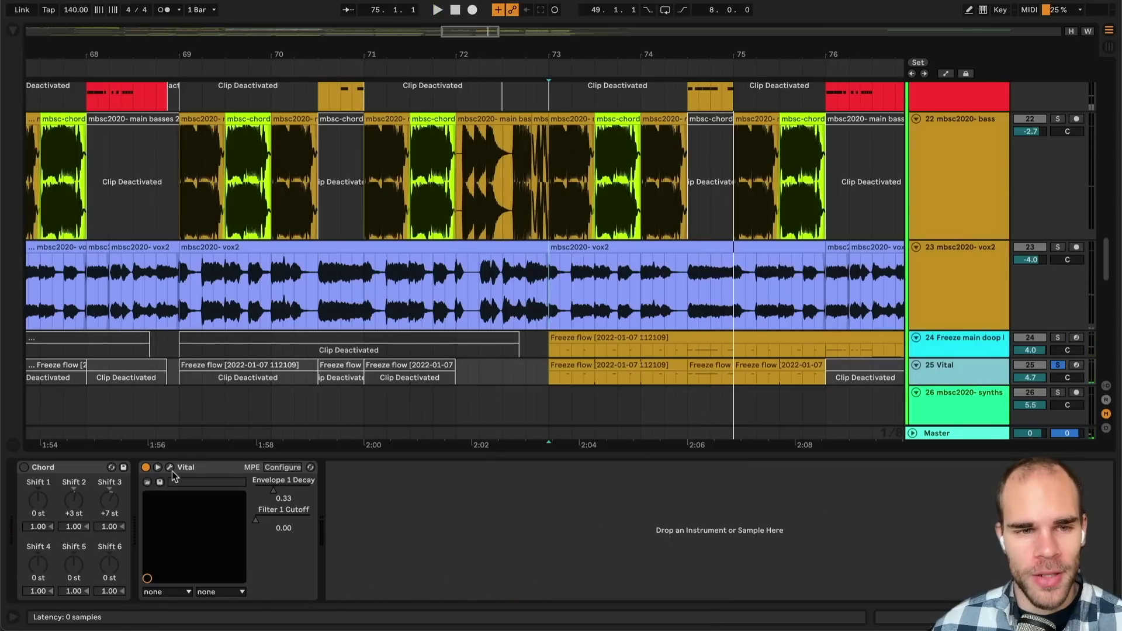
- Open the Vital synth window, play the part from bar 73, turn on the Chord device before it, and close the window
click(170, 467)
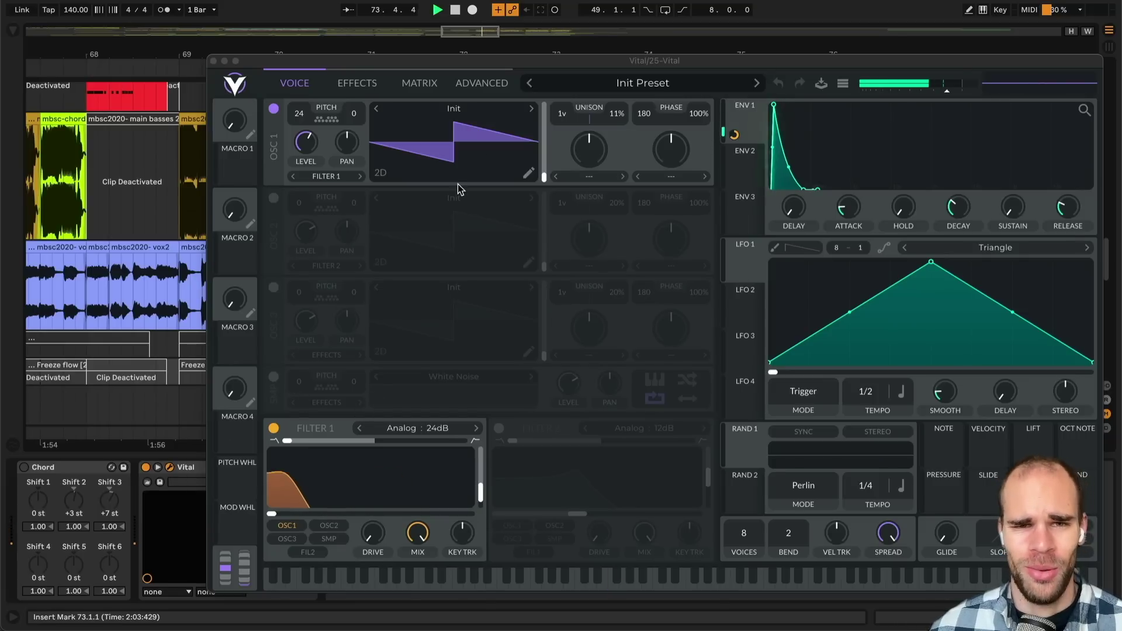
key(space)
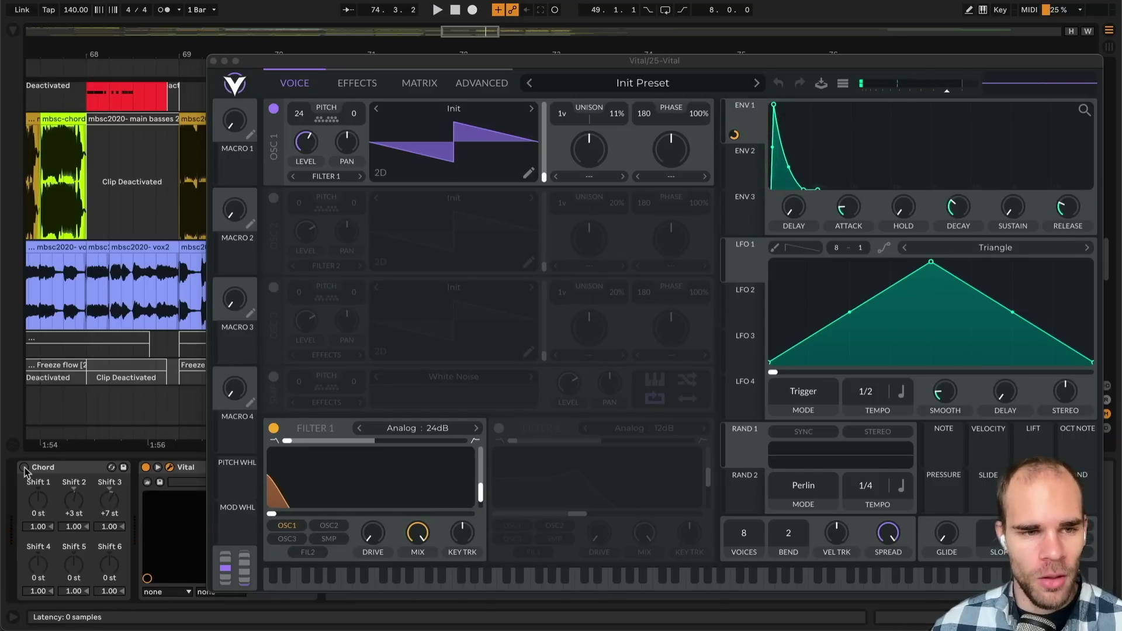
click(24, 468)
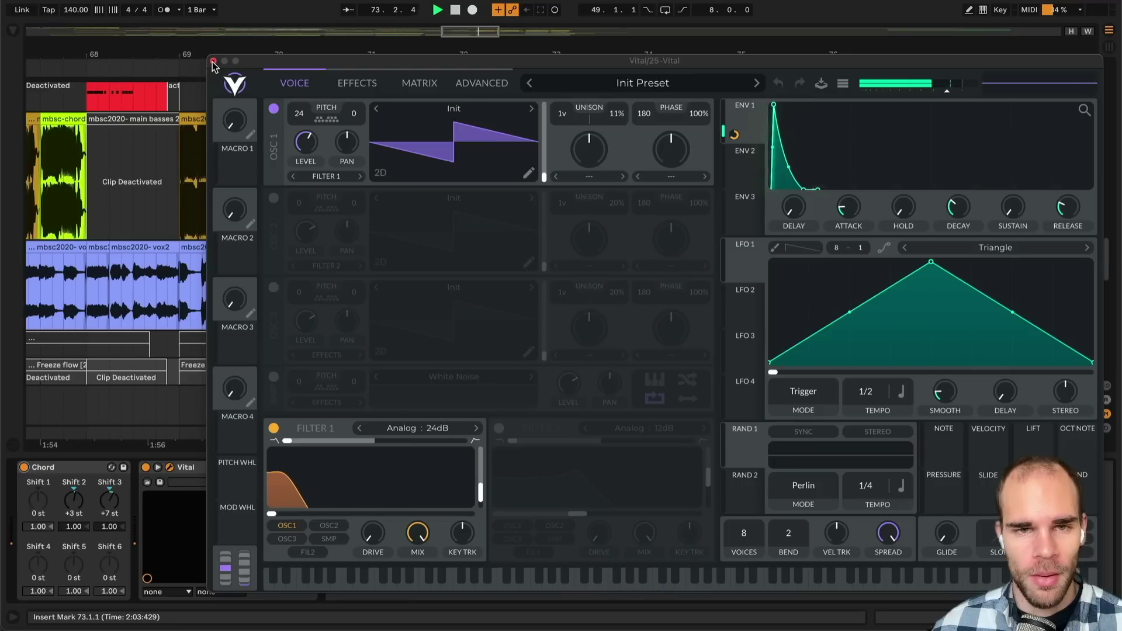
click(215, 67)
- View the notes of the Vital clips between bars 73 and 75, and play from bar 73 with all tracks
double_click(728, 361)
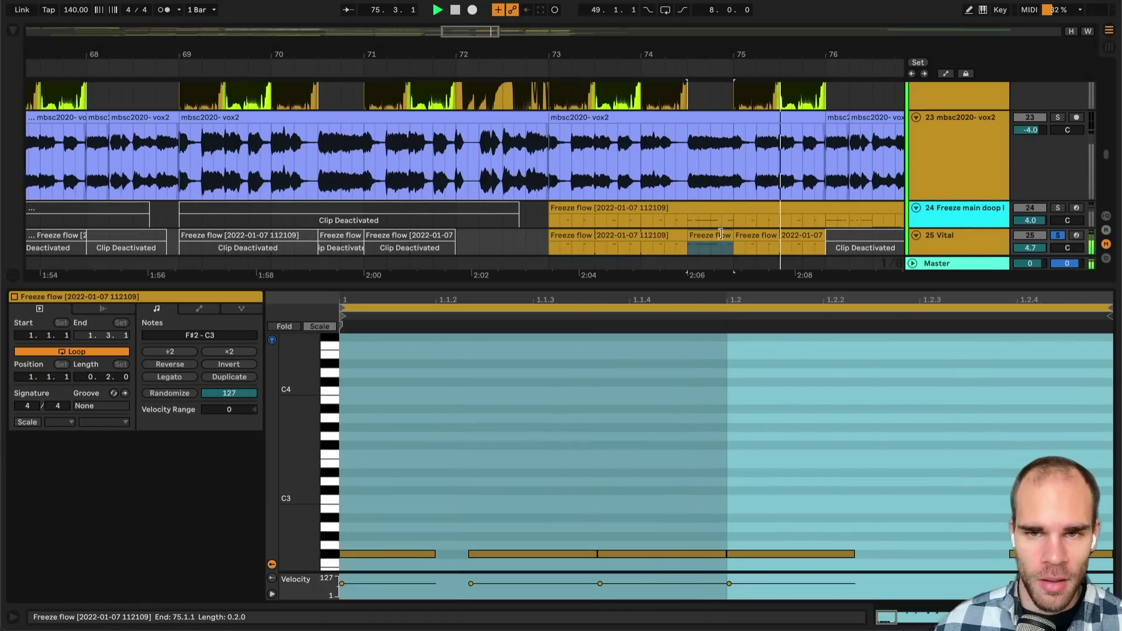
click(626, 236)
click(1054, 237)
key(space)
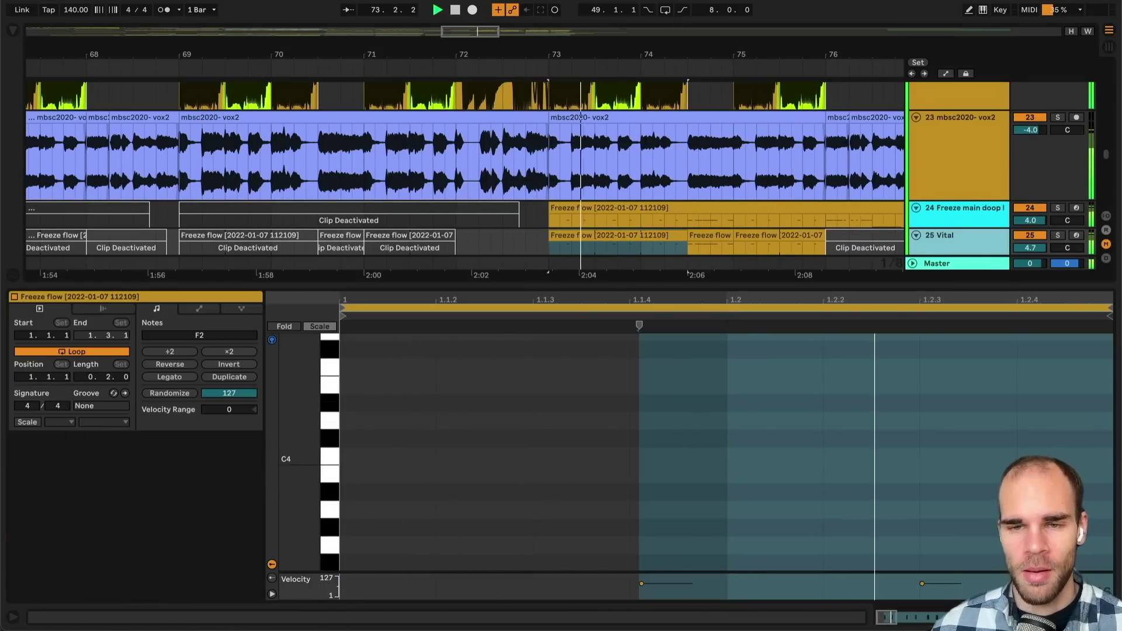
key(super+alt+l)
- Play WOBBLECHORDS soloed from bar 81 and examine the notes of its Operator clips at bars 81 and 83
scroll(882, 323, up, 3)
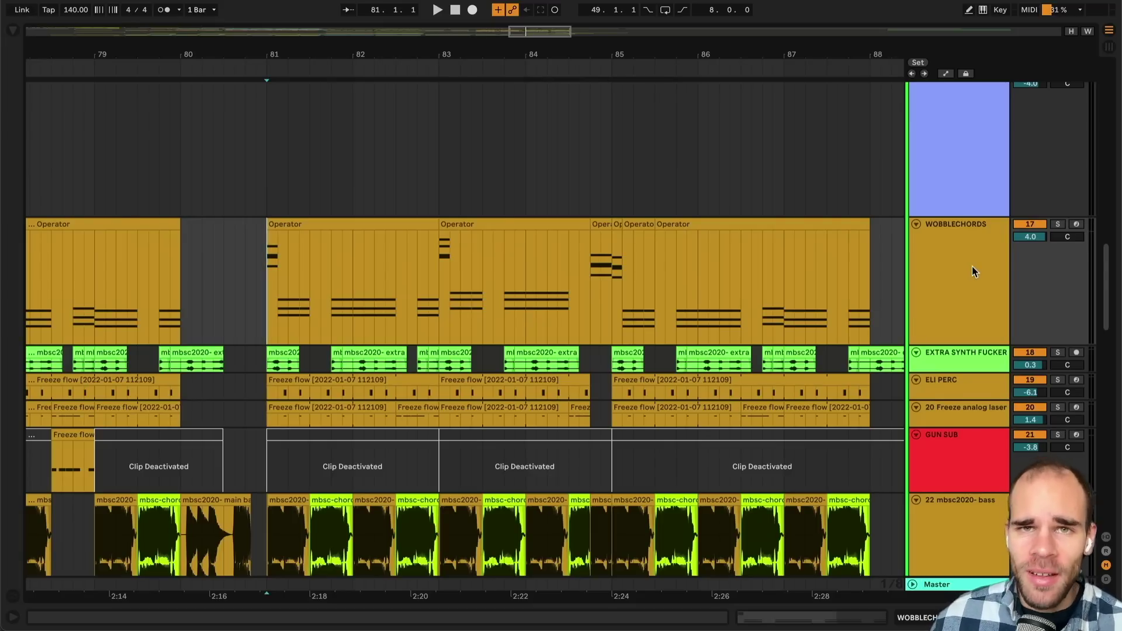
double_click(360, 225)
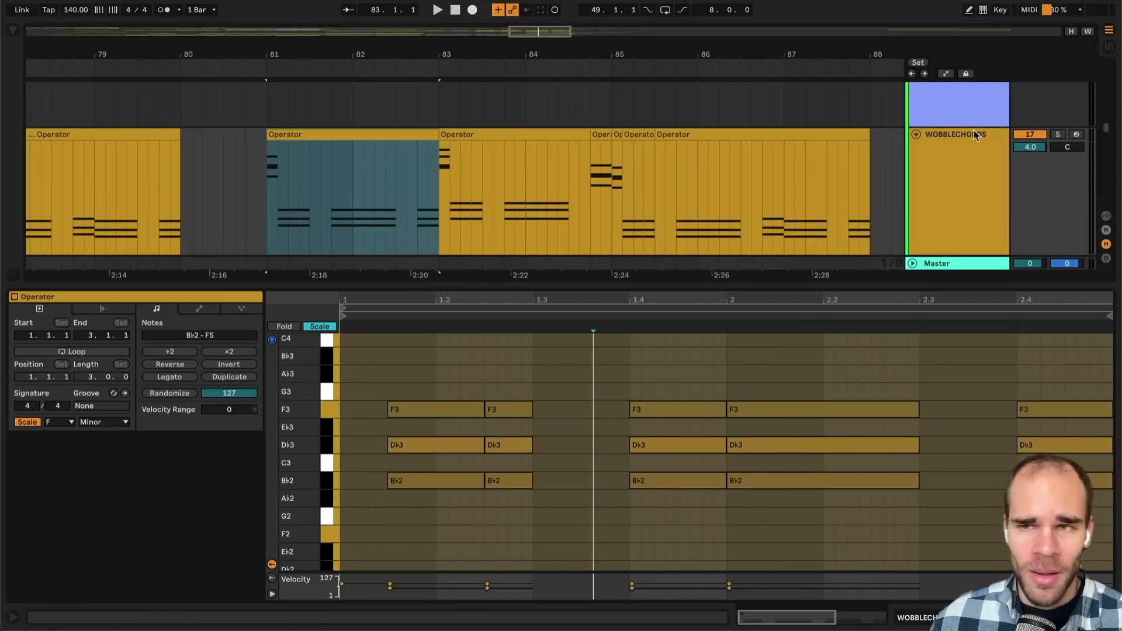
click(1057, 134)
key(space)
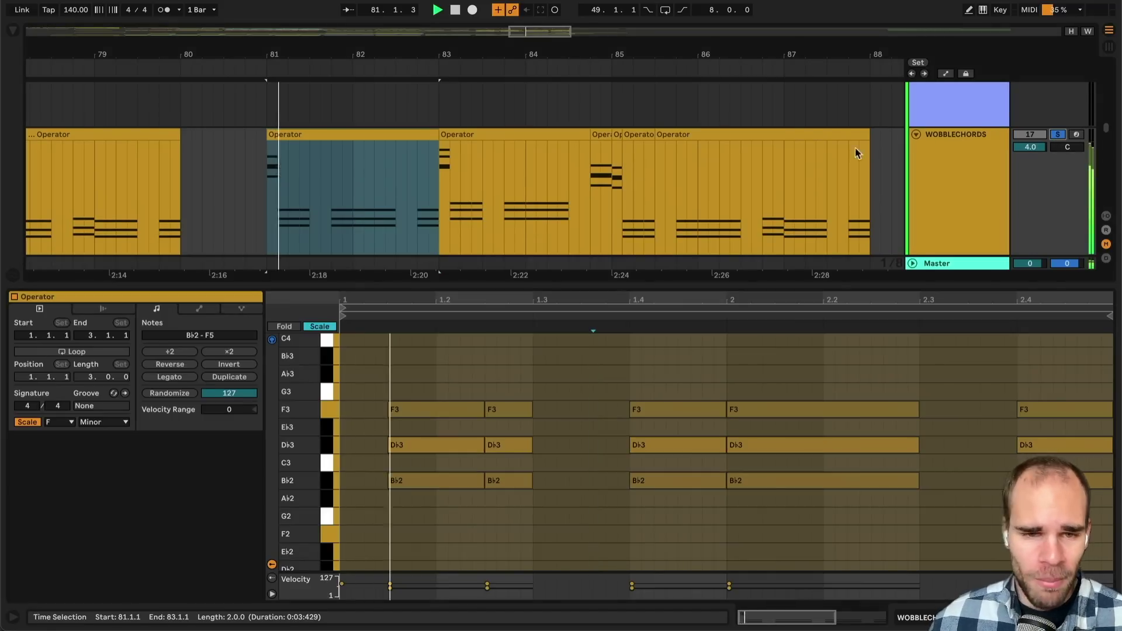
click(509, 134)
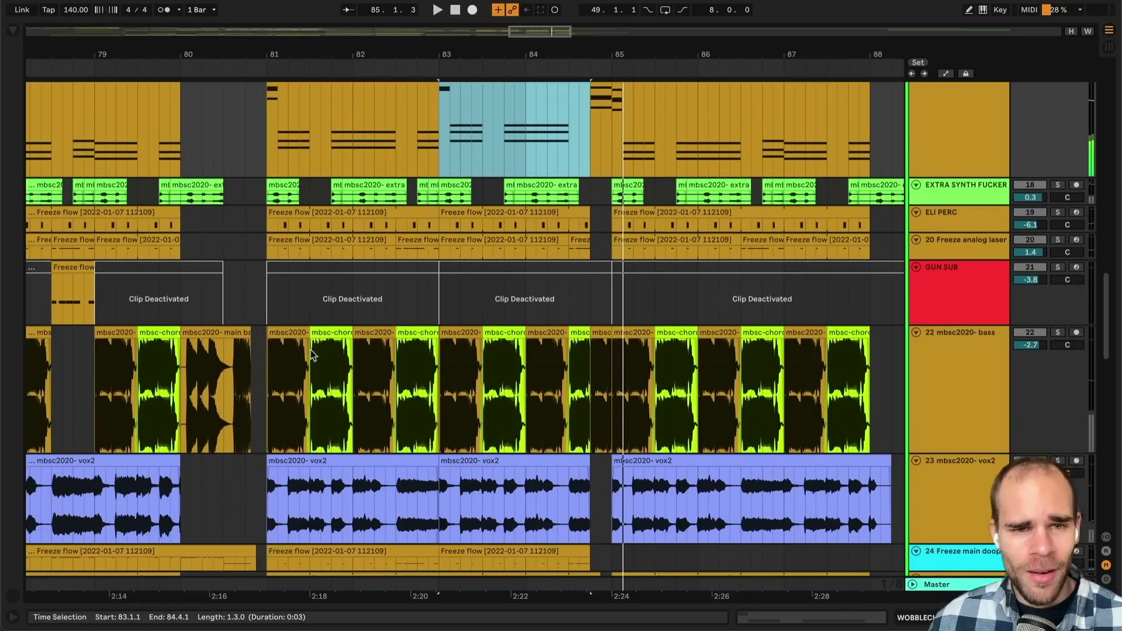
- Check the pitch of the main synths clip at bar 81 on track 22, and play the track soloed together with WOBBLECHORDS
click(287, 397)
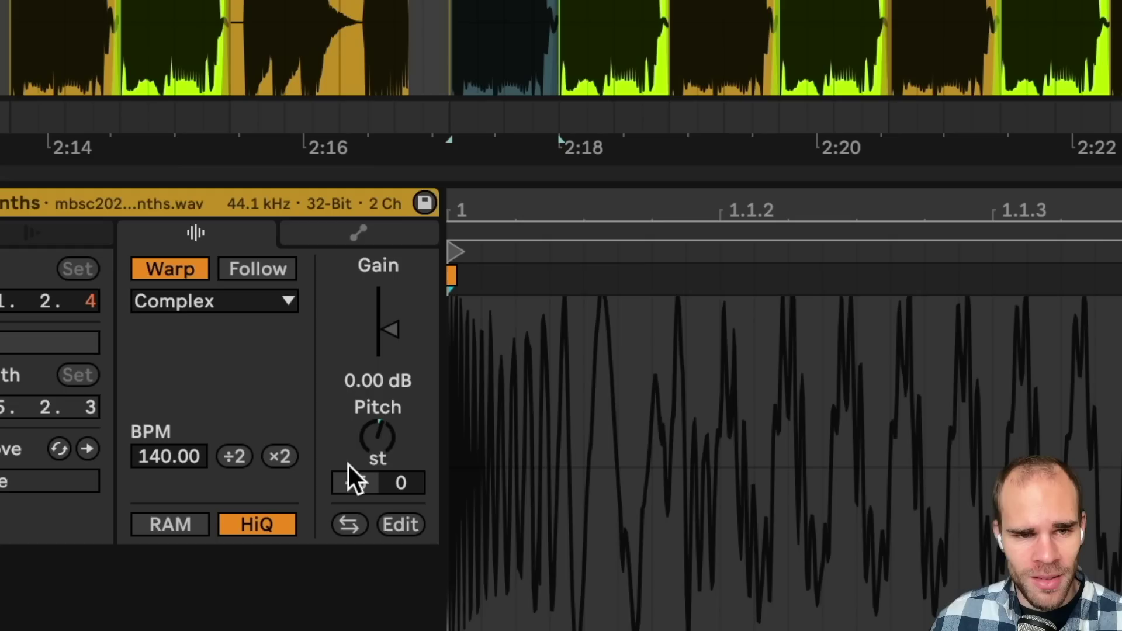
click(238, 387)
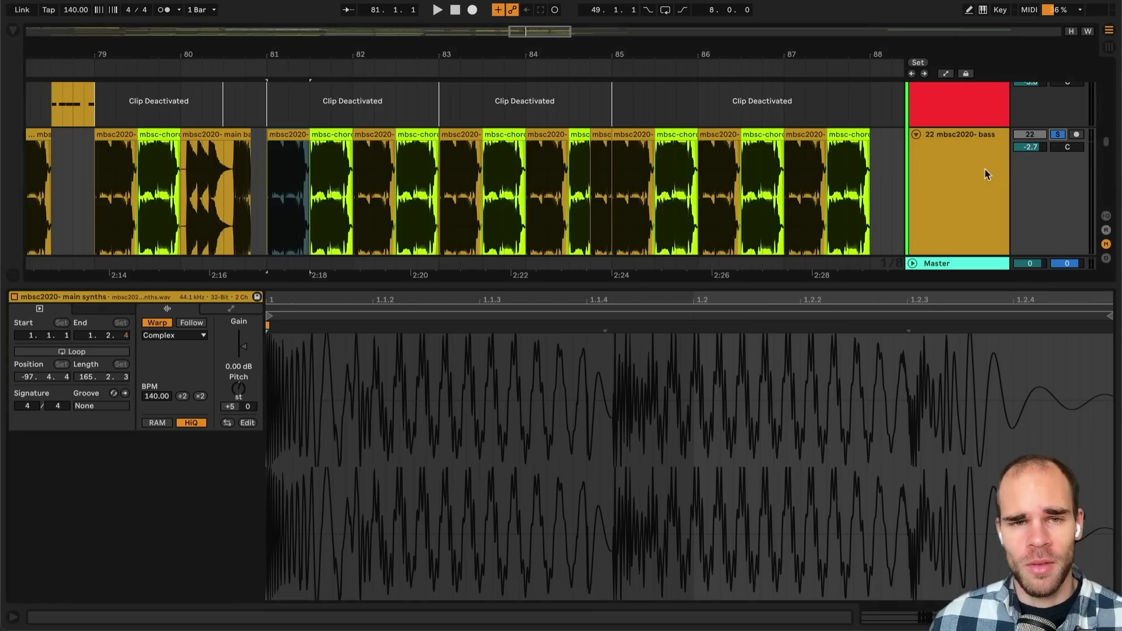
click(975, 177)
scroll(975, 177, up, 8)
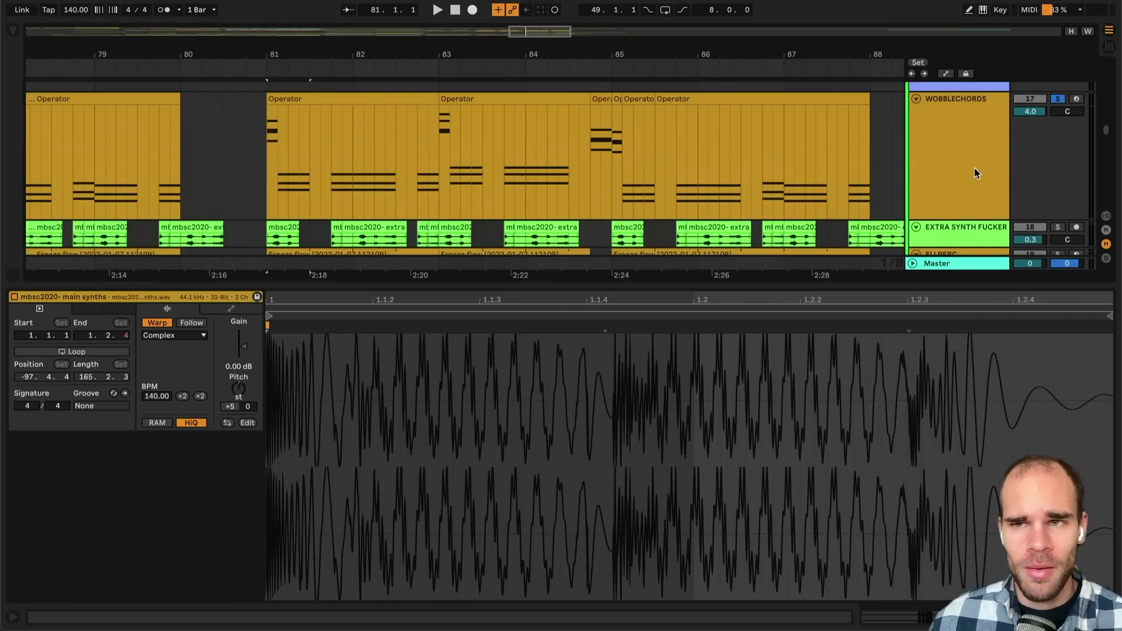
key(space)
key(super+alt+l)
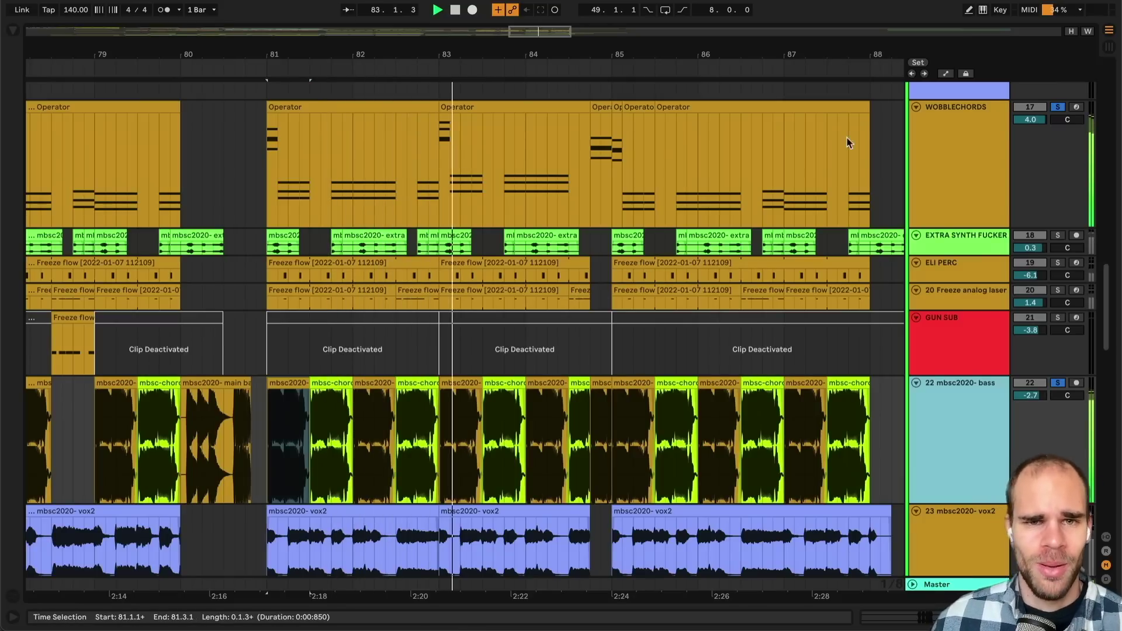
- Unsolo WOBBLECHORDS and track 22, and follow the full arrangement to bar 88, examining the noise fx, riser and impact tracks
click(1059, 108)
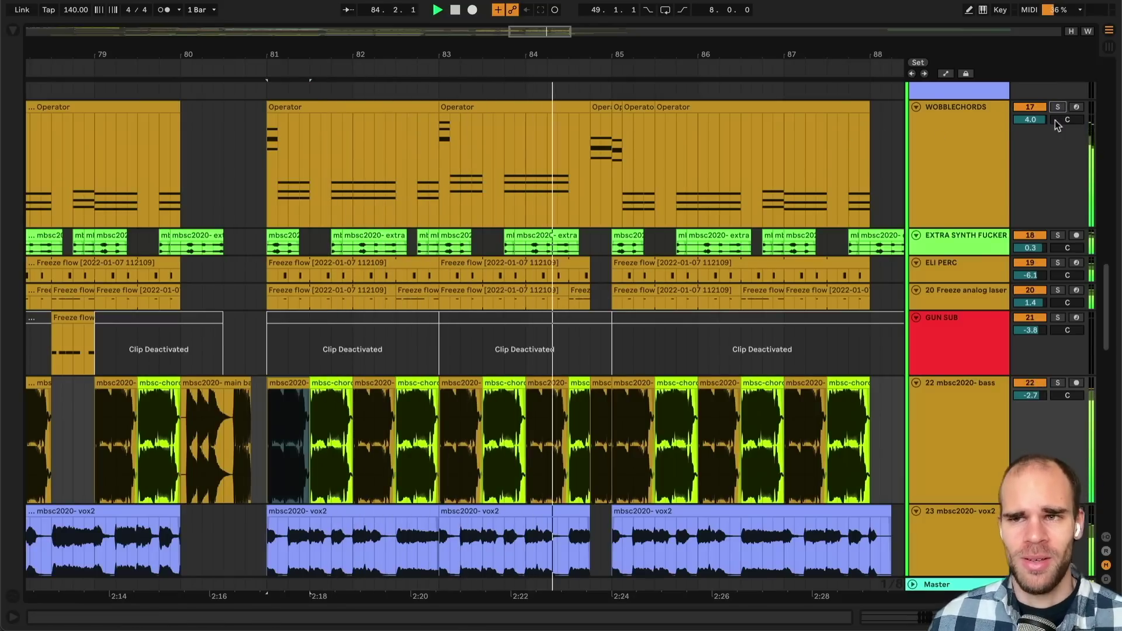
click(940, 188)
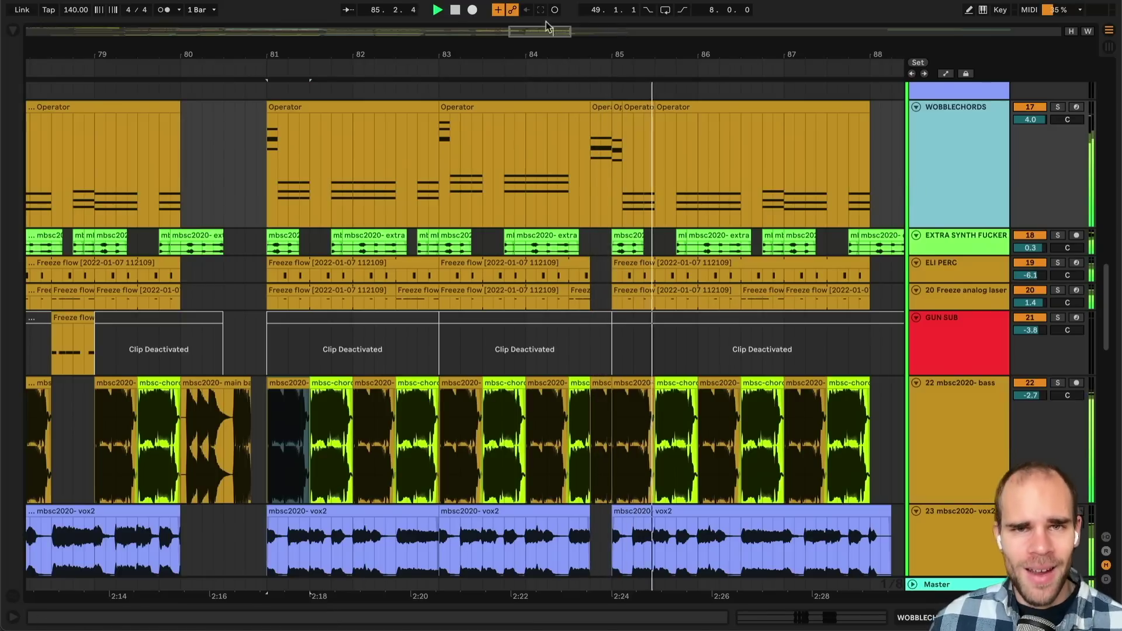
scroll(682, 236, down, 10)
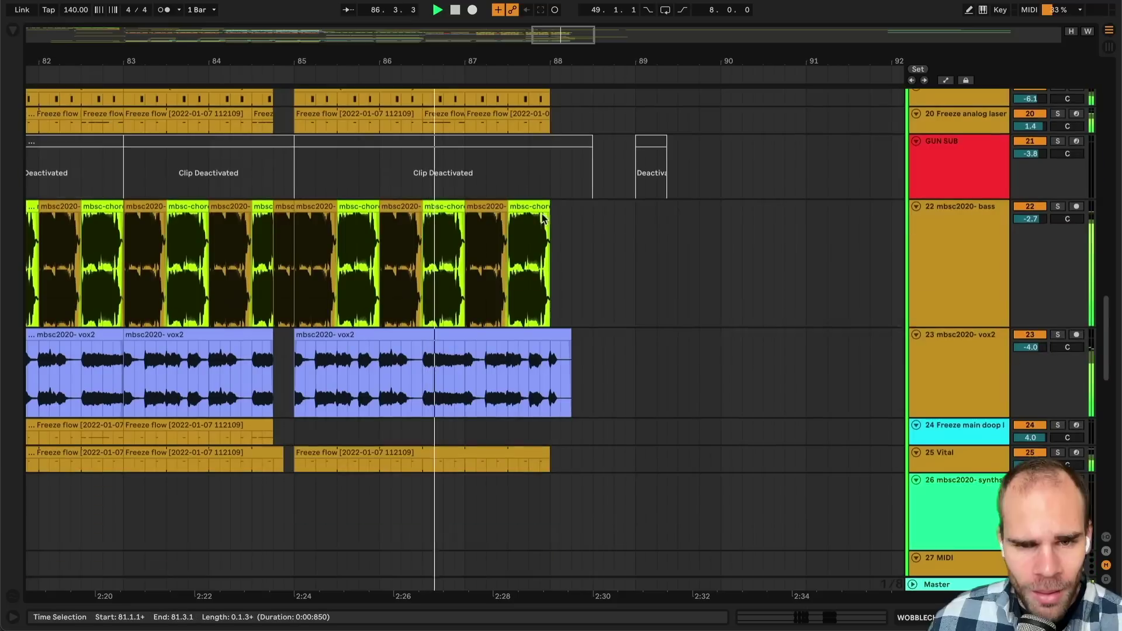
scroll(682, 236, down, 8)
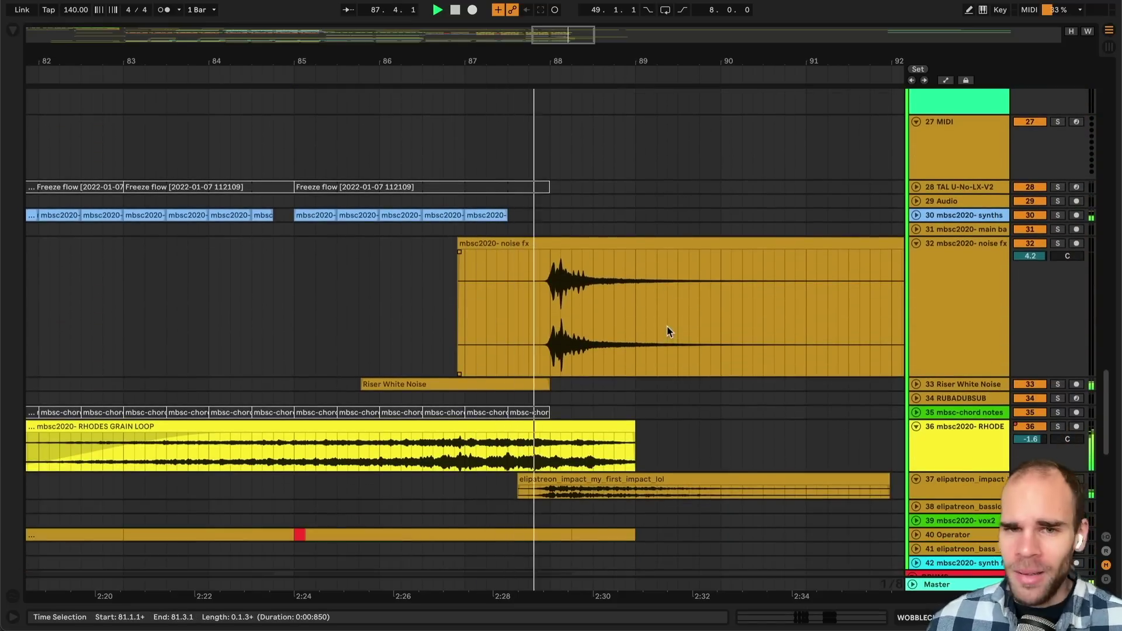